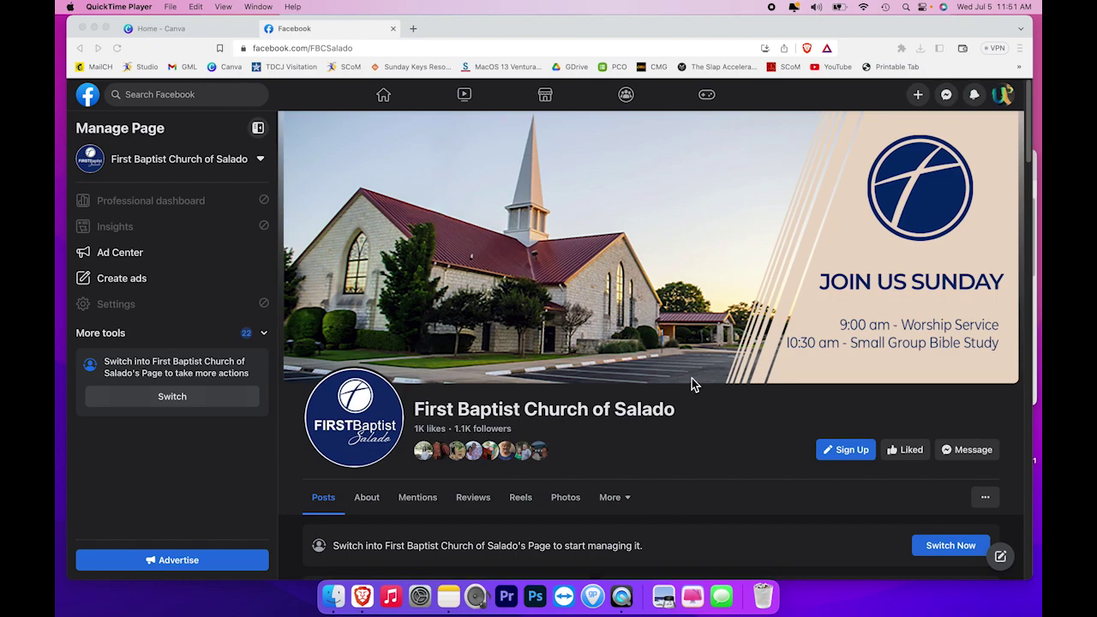
# - Open the Videos section of the First Baptist Church of Salado Facebook page via the More menu
pyautogui.scroll(-3, 696, 375)
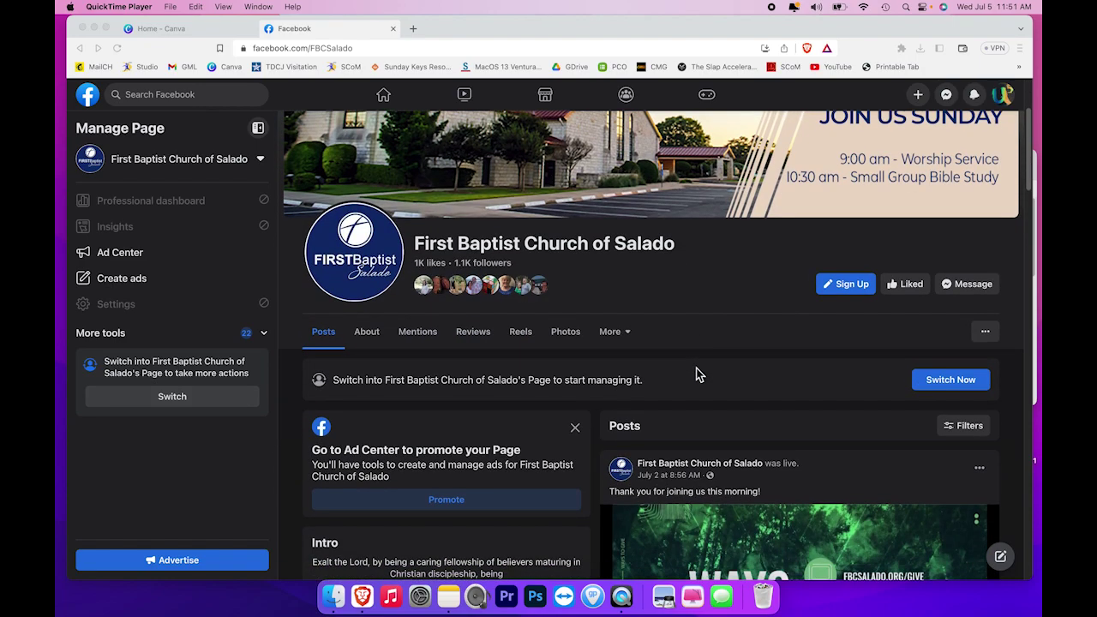
pyautogui.click(628, 338)
pyautogui.click(628, 337)
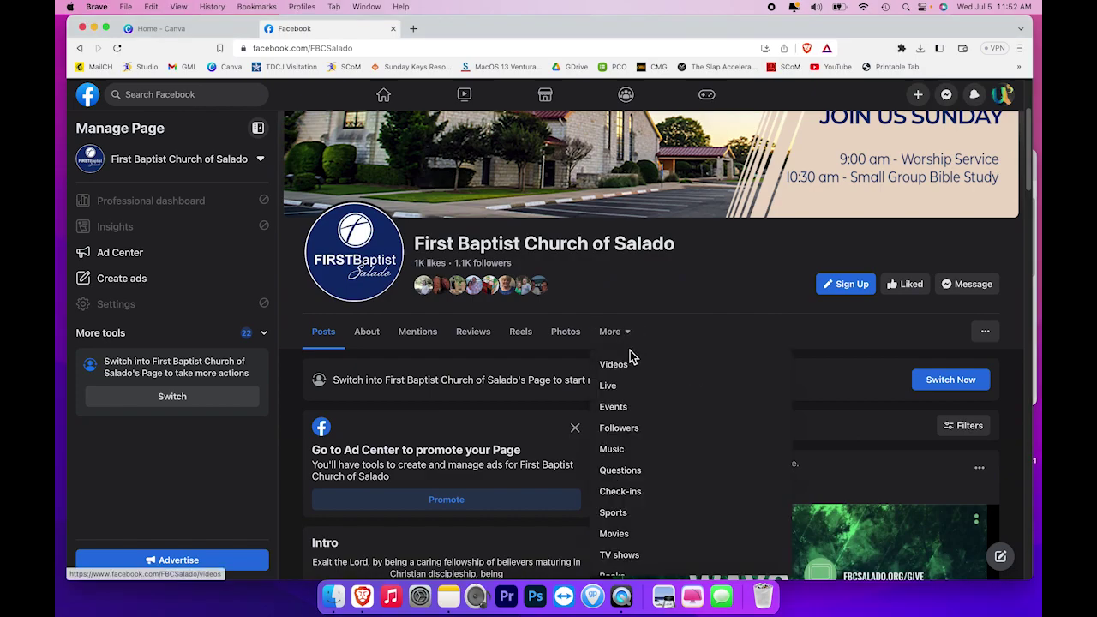
pyautogui.click(623, 369)
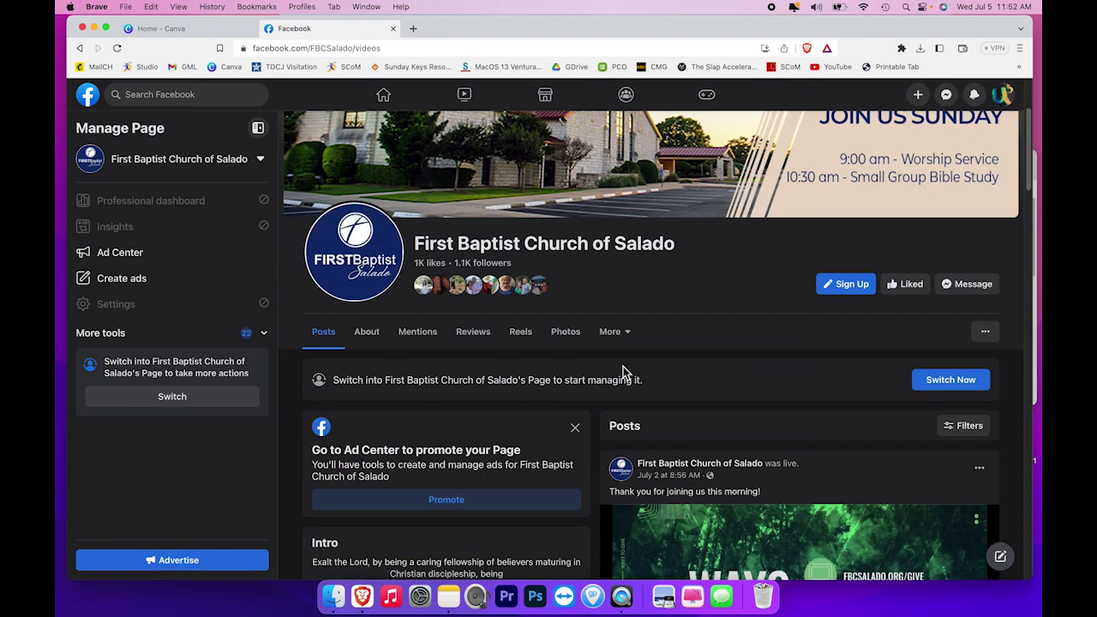
pyautogui.scroll(-3, 630, 369)
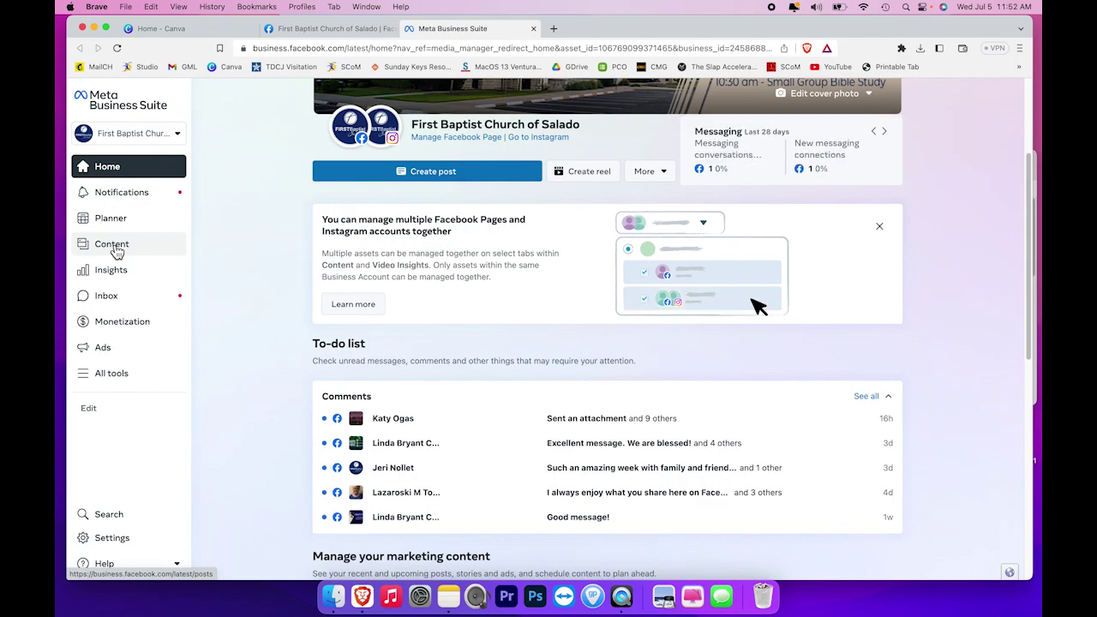
# - Open Content in Meta Business Suite to list the page's published posts and reels
pyautogui.click(117, 249)
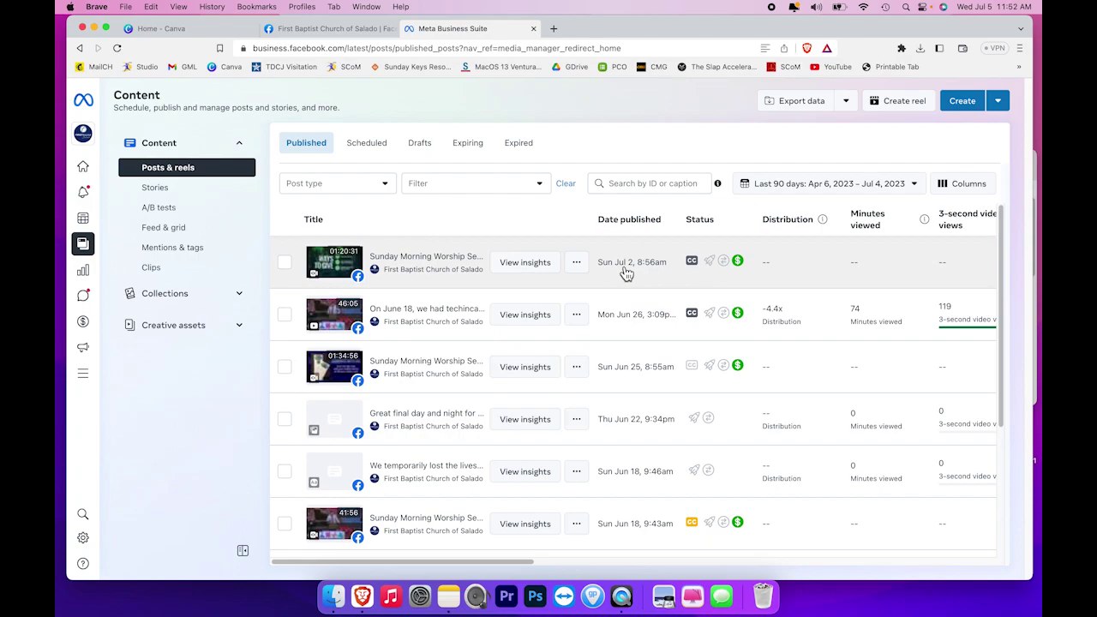
# - Download the Jul 2 worship video in SD, saving it as 070223 Service FB.mp4
pyautogui.click(576, 264)
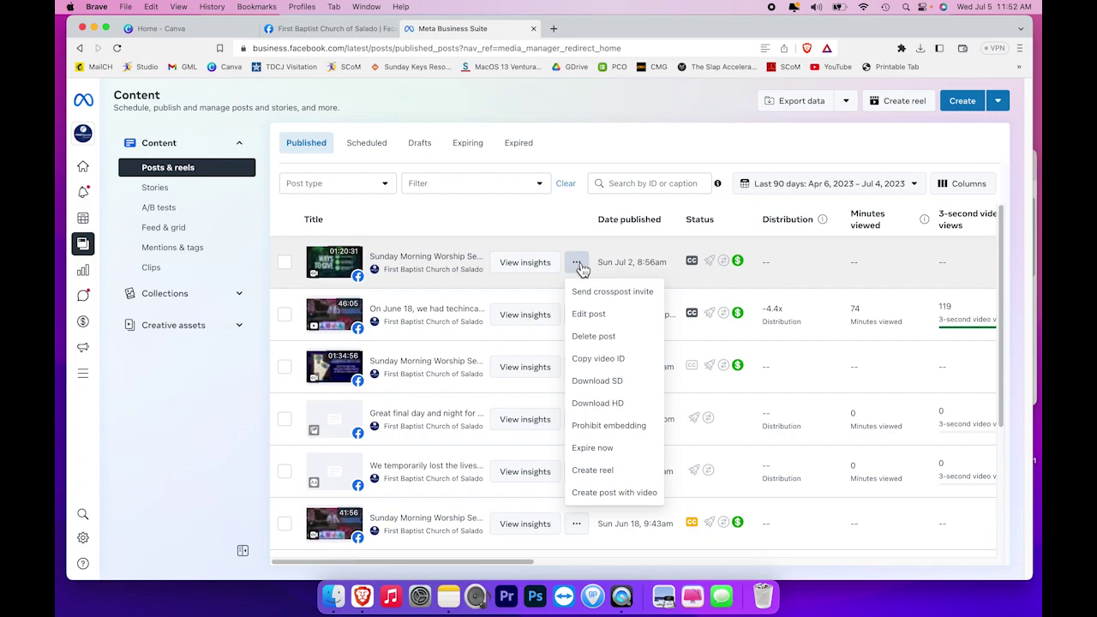
pyautogui.click(603, 381)
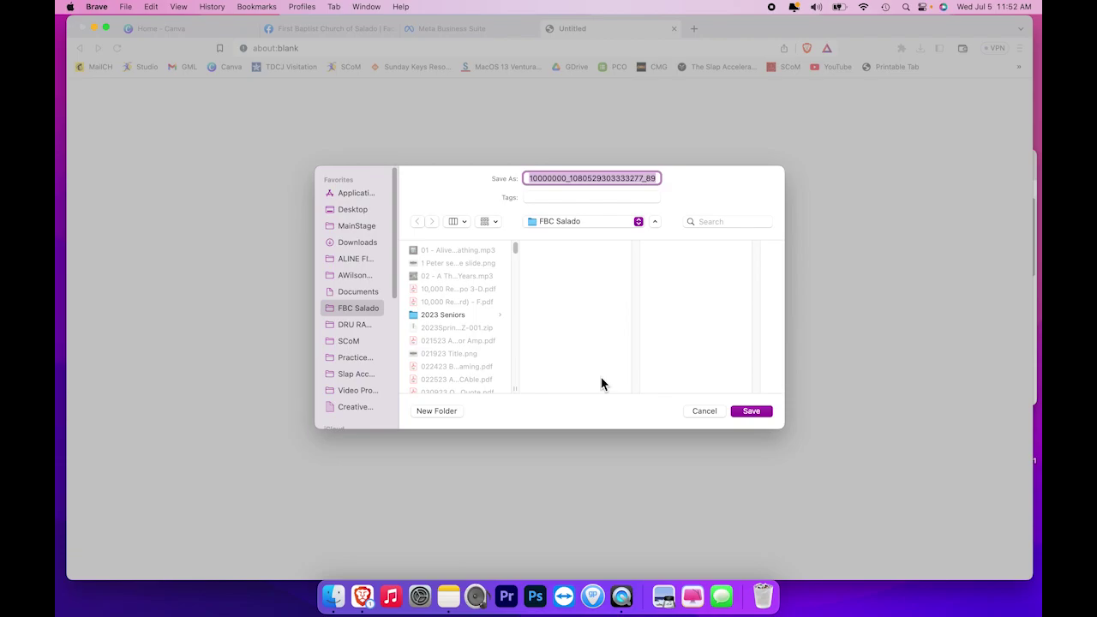
pyautogui.write('0702')
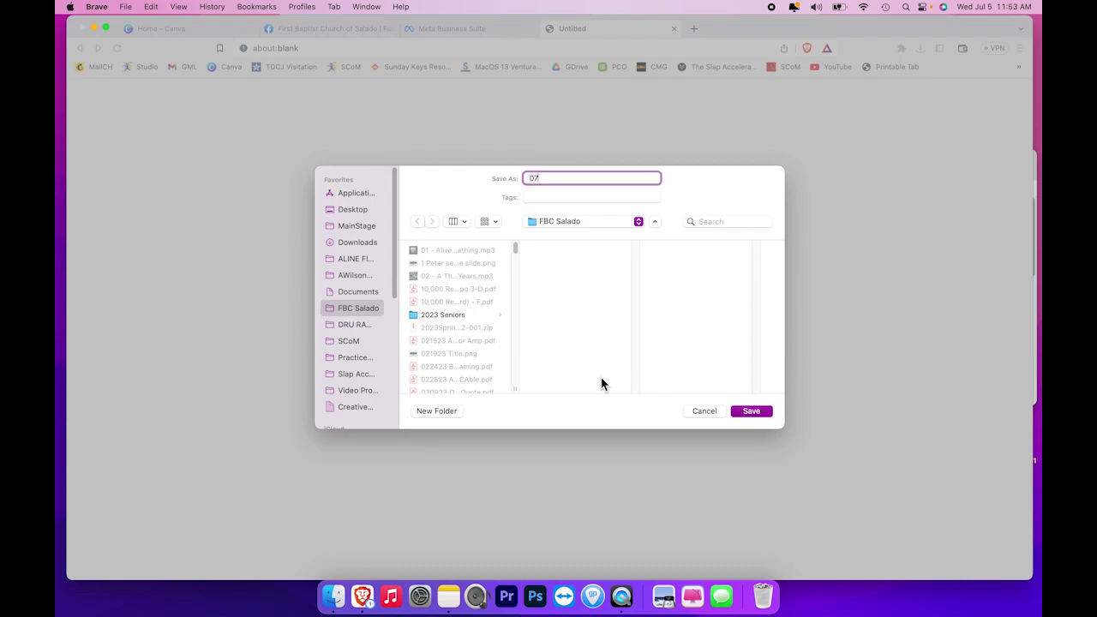
pyautogui.write('23 Service FB')
pyautogui.click(756, 415)
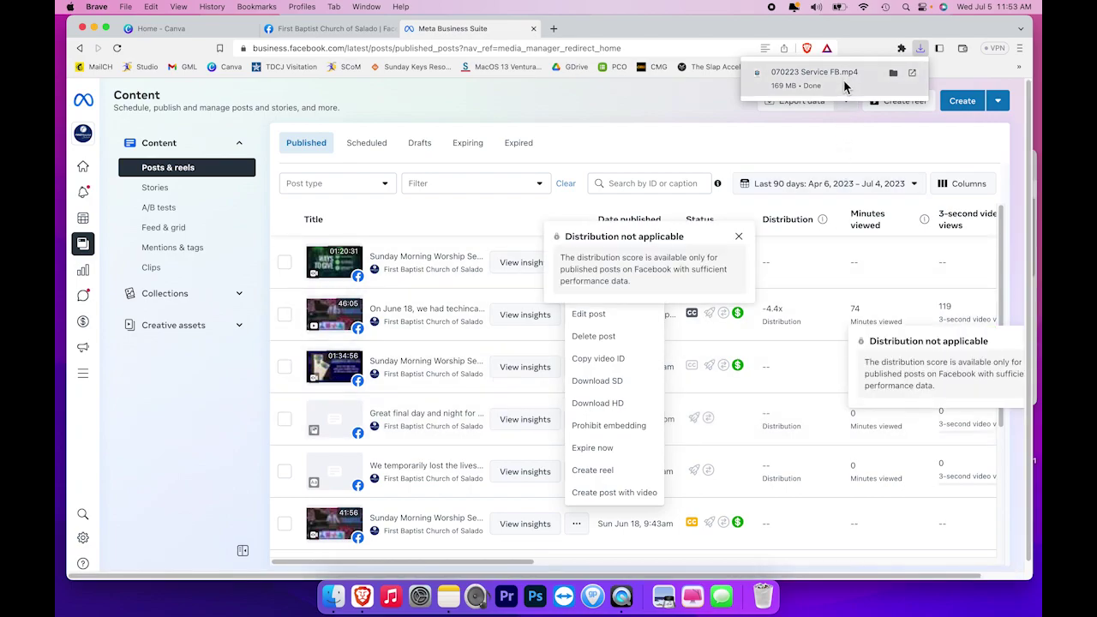
# - Reveal 070223 Service FB.mp4 in its FBC Salado folder from the browser downloads list
pyautogui.click(893, 73)
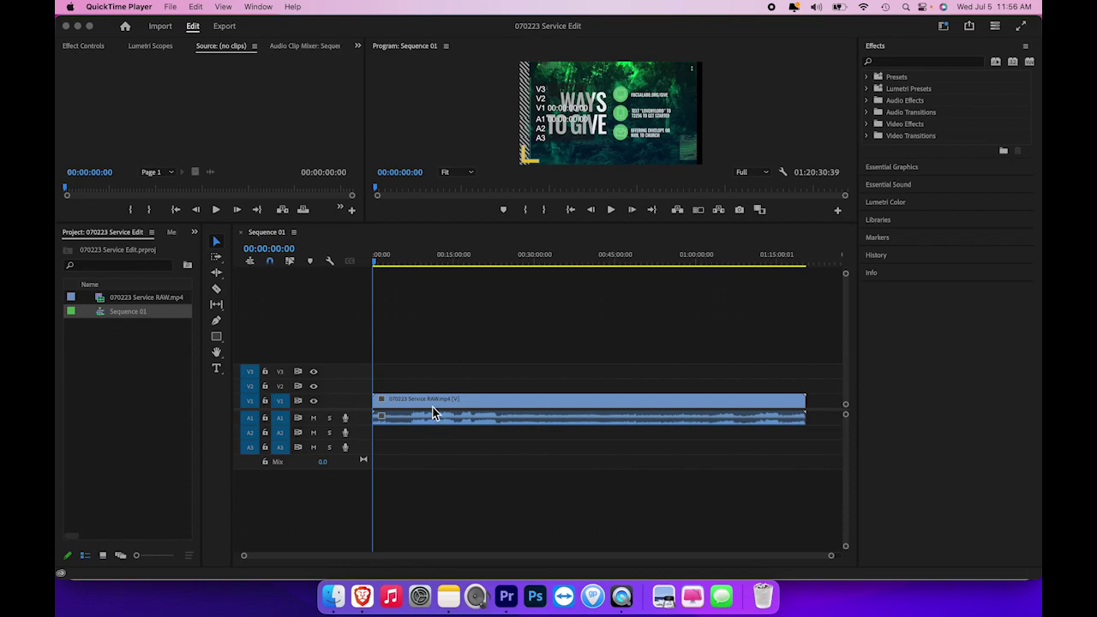
# - Switch to the 070223 Service Edit project's Sequence 01 timeline in Premiere Pro
pyautogui.click(441, 402)
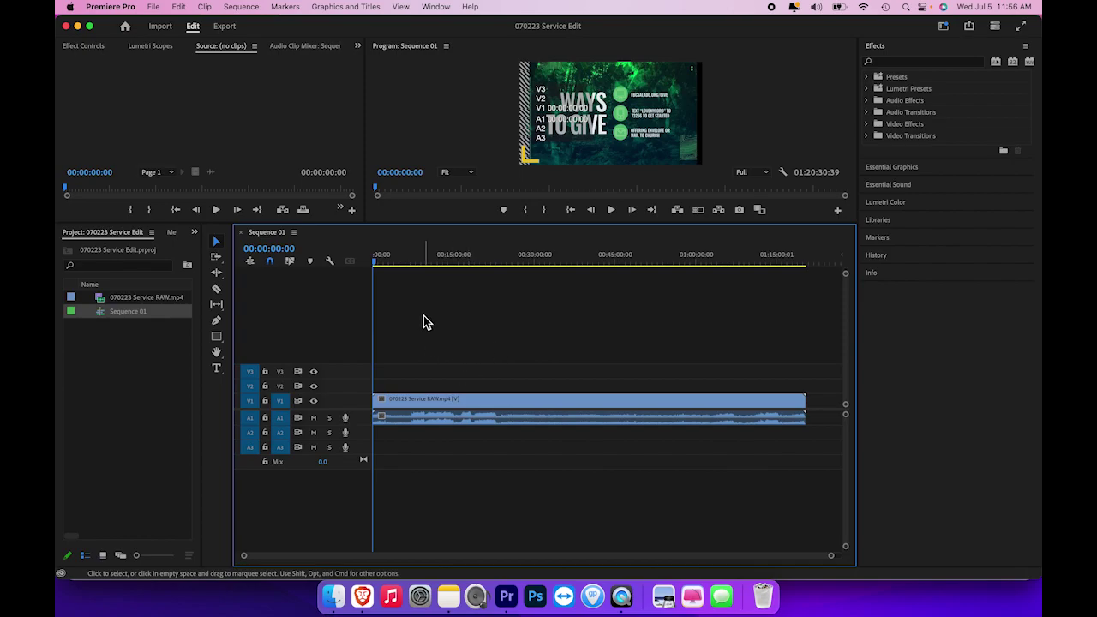
# - Scrub and play the service footage to land the playhead at 00:23:17:24
pyautogui.moveTo(373, 263); pyautogui.dragTo(501, 268)
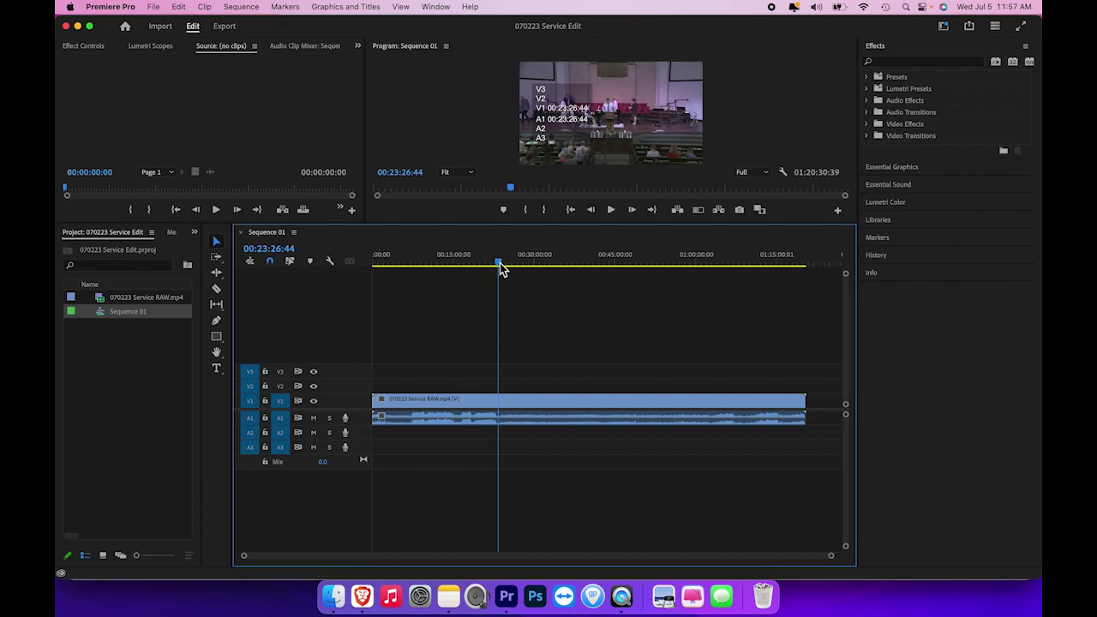
pyautogui.click(499, 263)
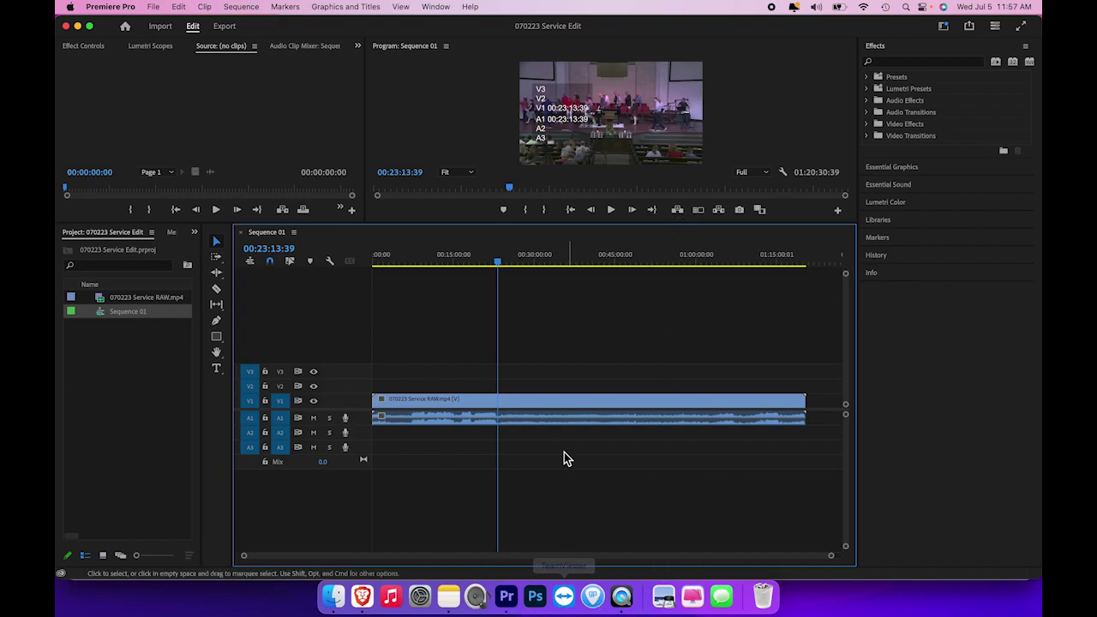
pyautogui.click(611, 209)
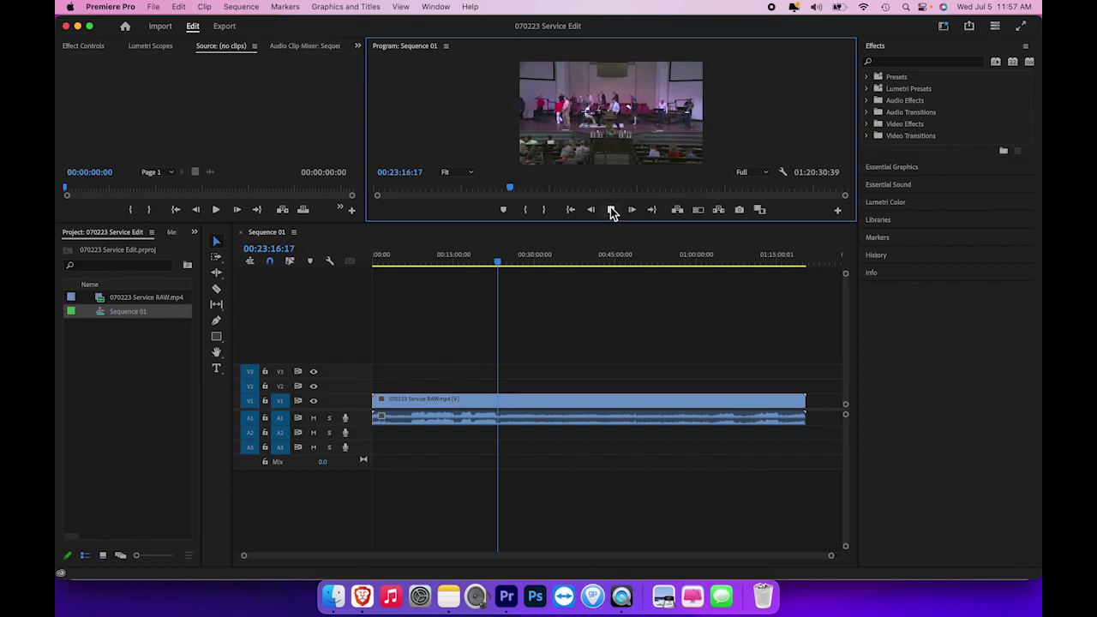
pyautogui.click(611, 210)
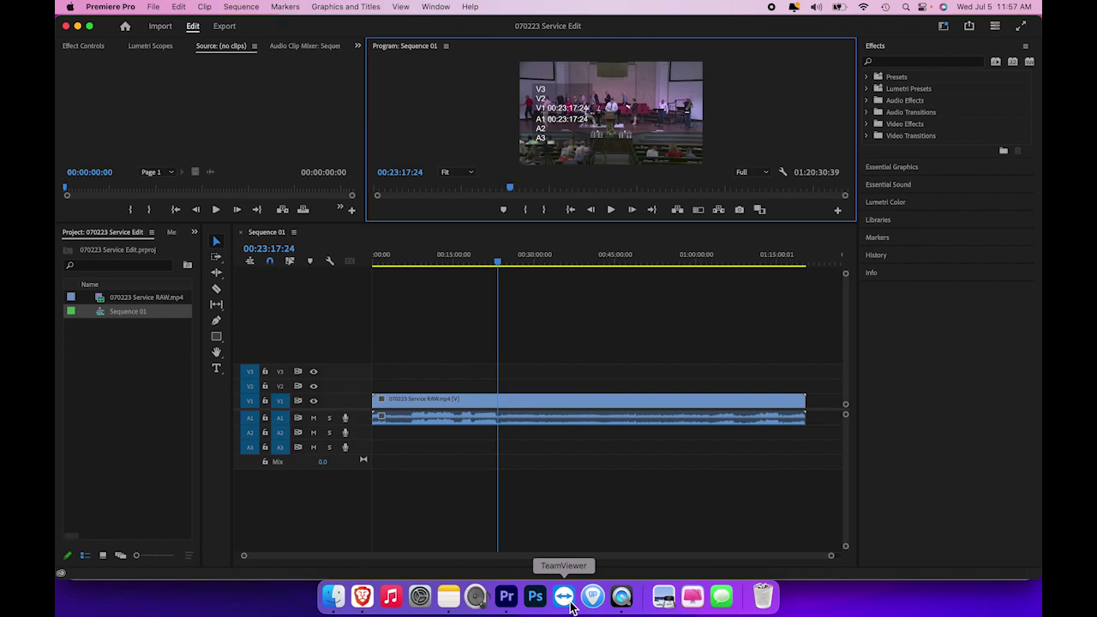
# - Split the clip at 00:23:17:24 with the Razor and ripple-delete the opening part
pyautogui.press('c')
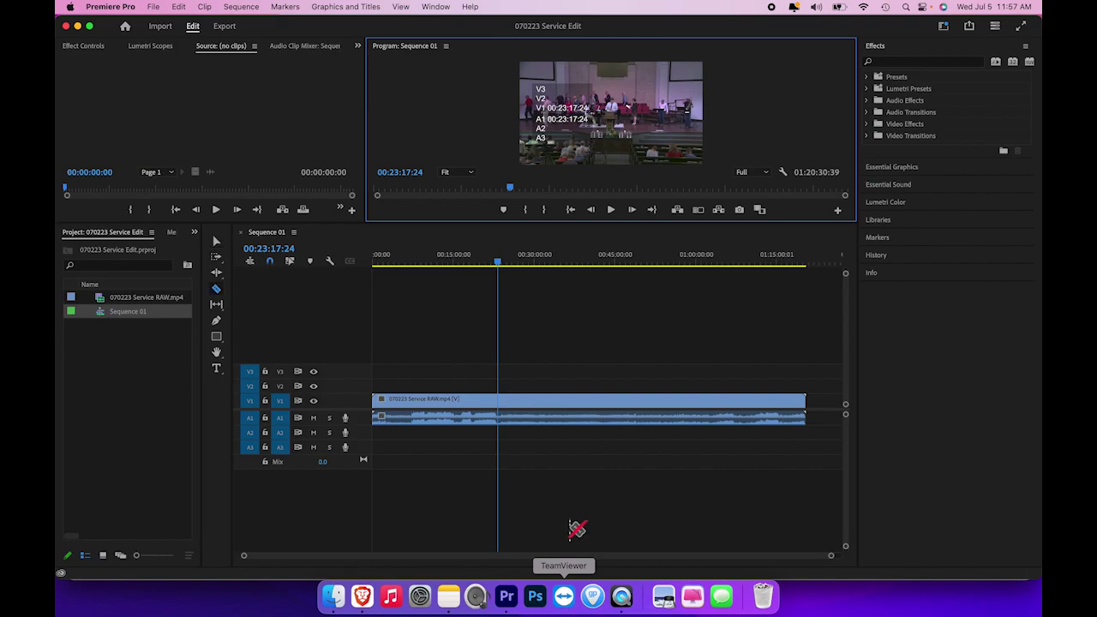
pyautogui.click(499, 403)
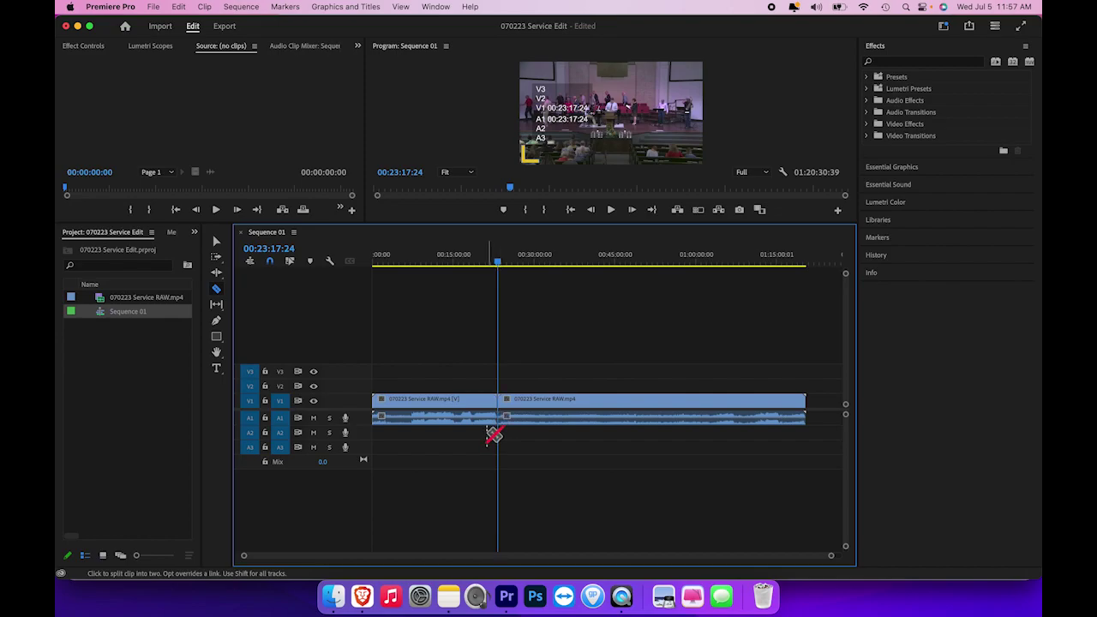
pyautogui.press('v')
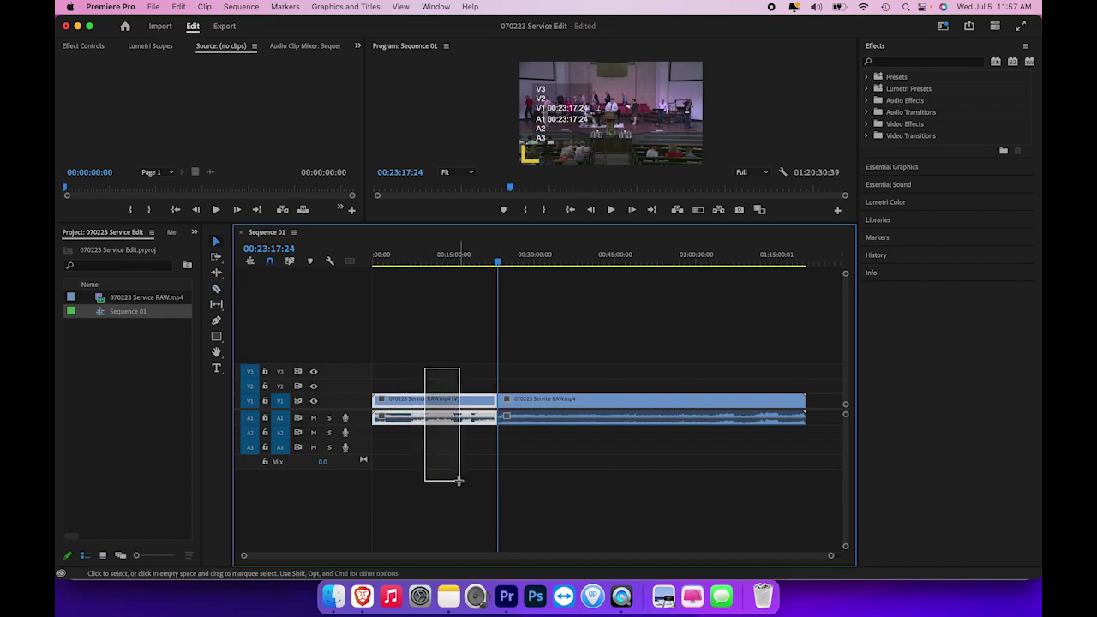
pyautogui.moveTo(459, 481); pyautogui.dragTo(459, 482)
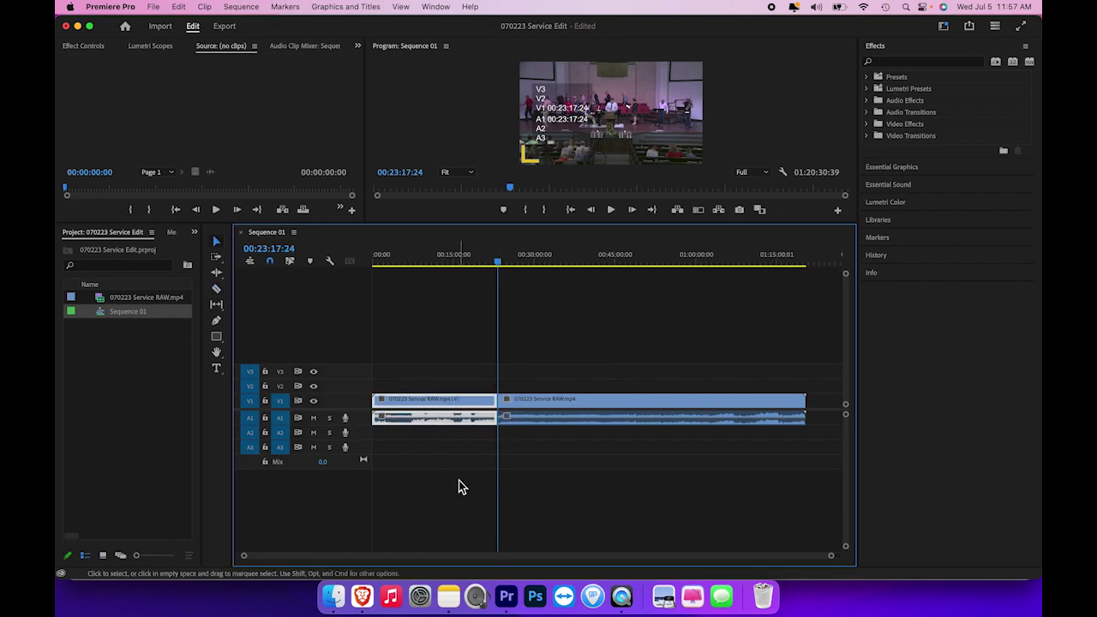
pyautogui.rightClick(480, 404)
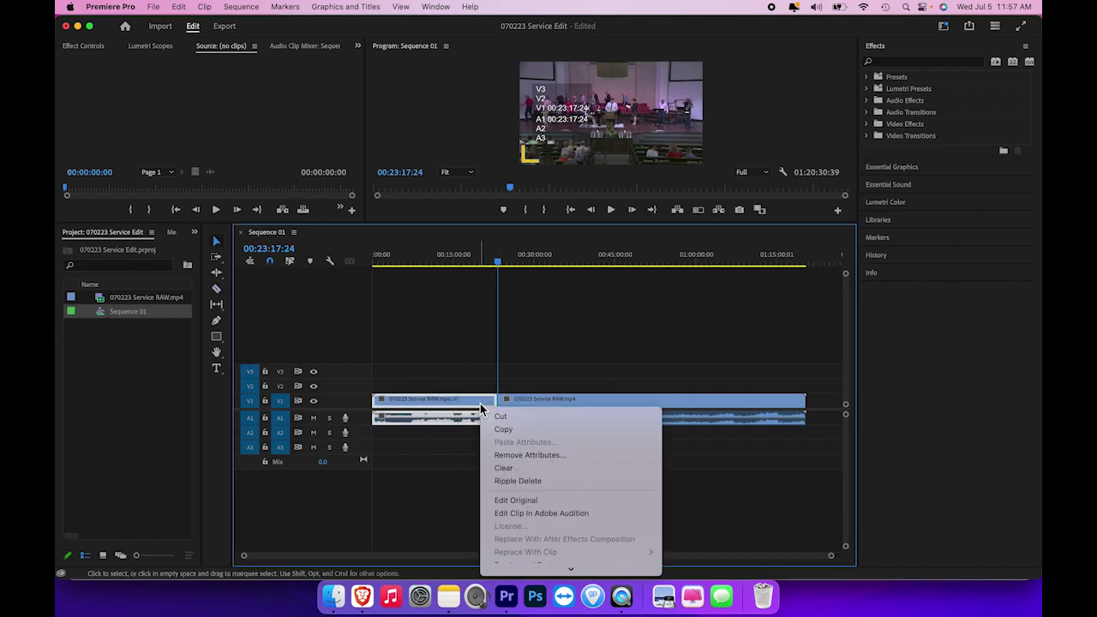
pyautogui.click(520, 481)
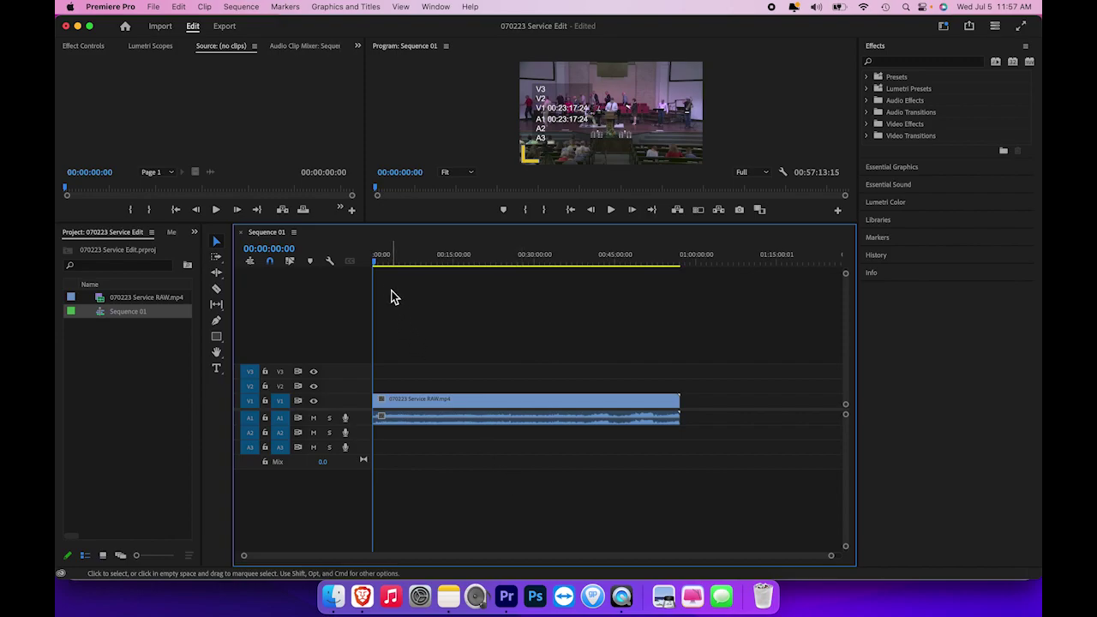
# - Scrub and play the trimmed sequence to stop at 00:39:26:23
pyautogui.moveTo(375, 268); pyautogui.dragTo(583, 274)
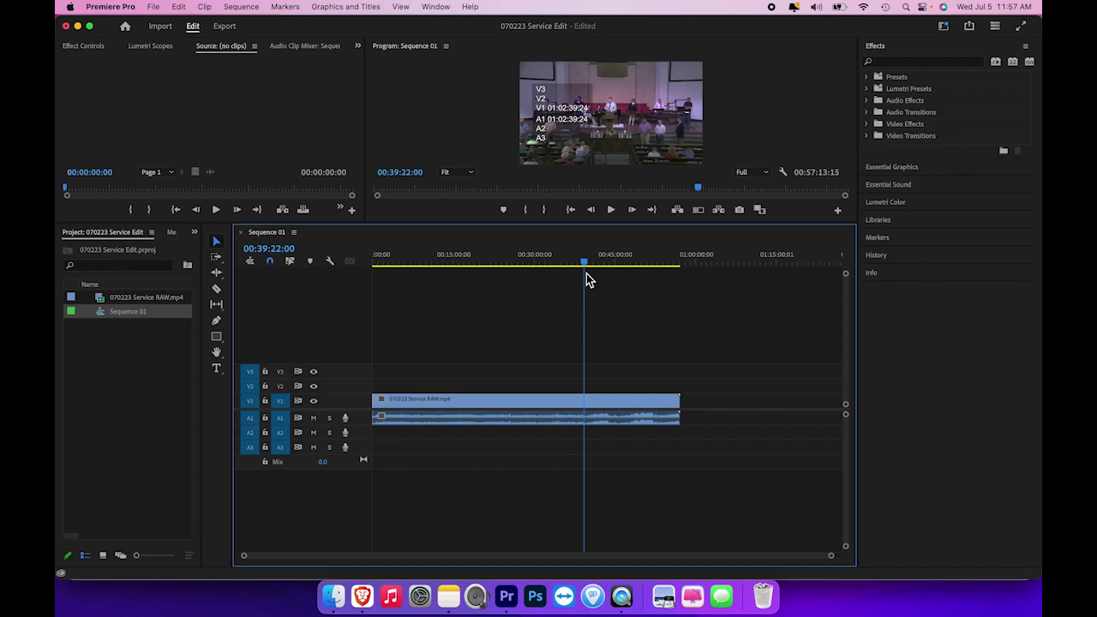
pyautogui.click(612, 213)
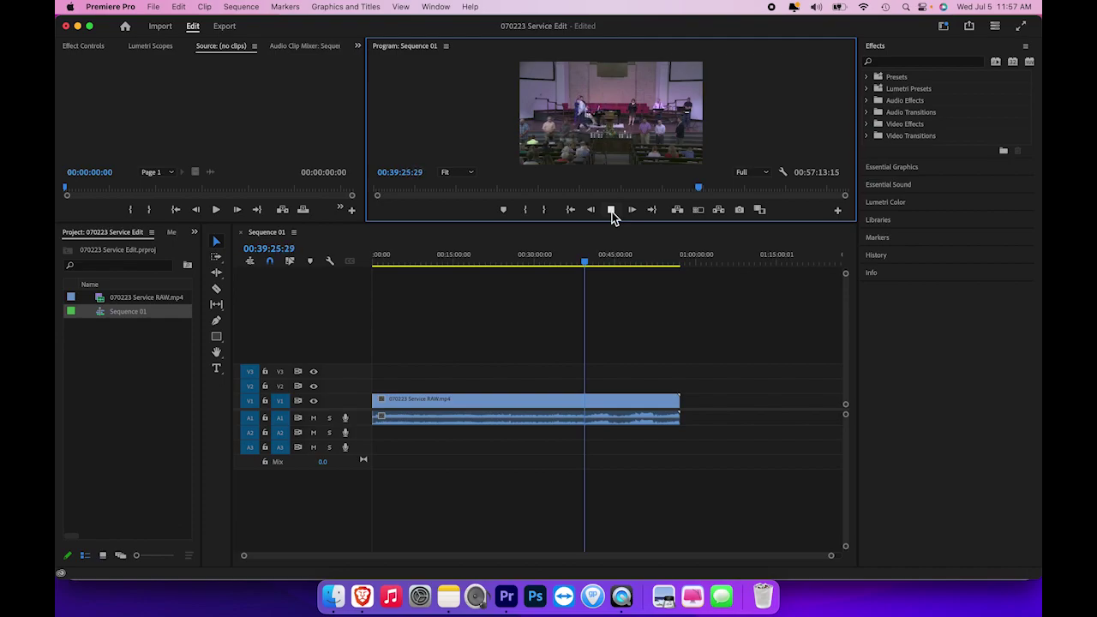
pyautogui.click(612, 213)
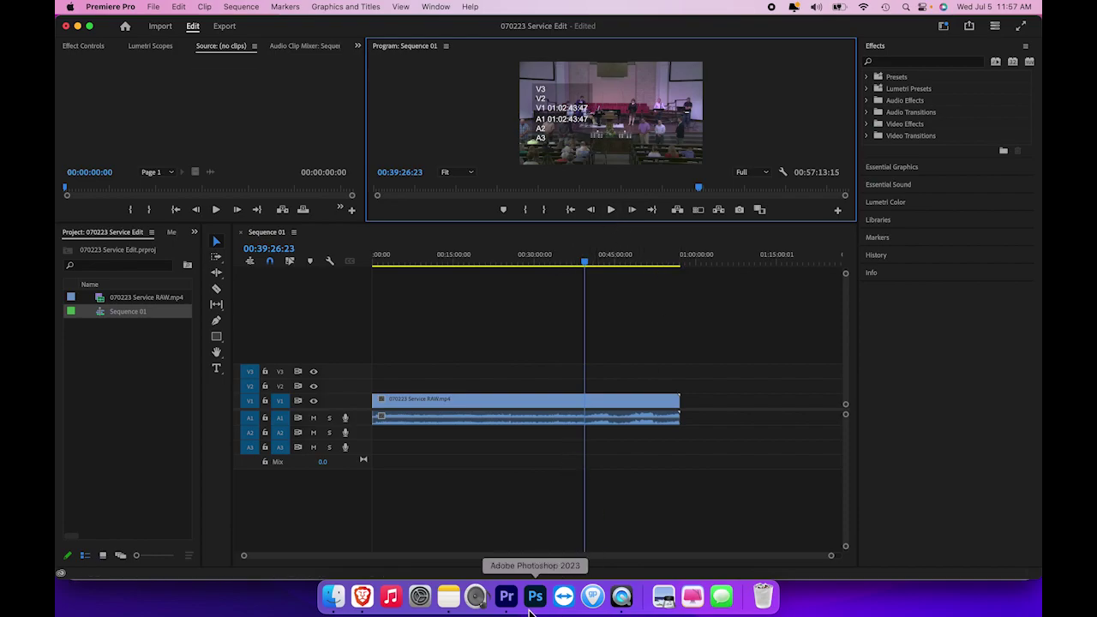
# - Split the clip at 00:39:26:23 and delete the trailing part after the cut
pyautogui.press('c')
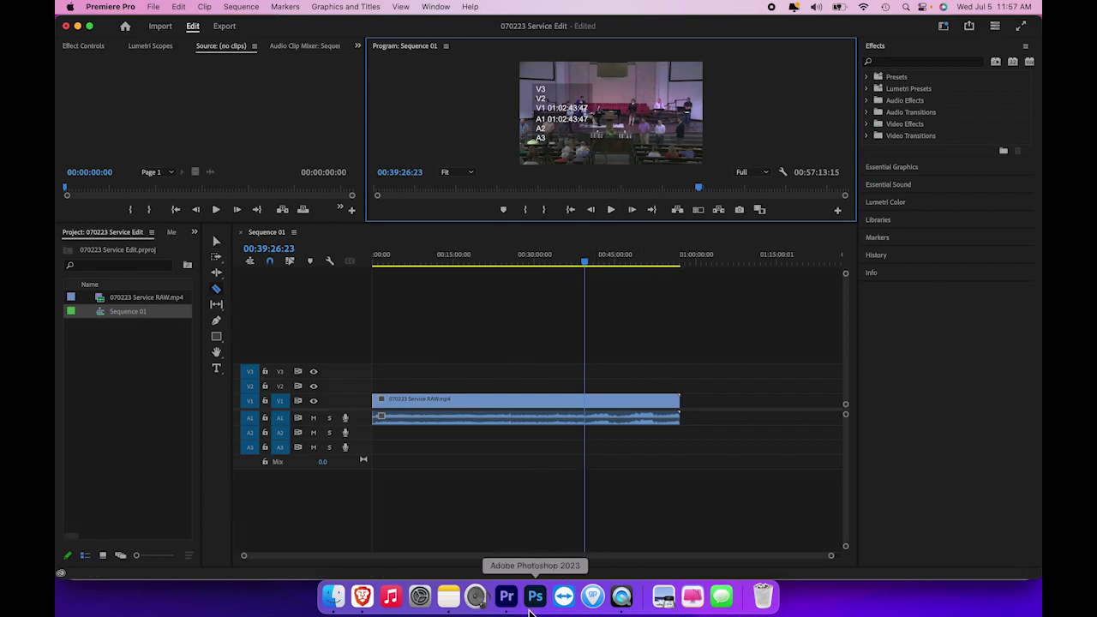
pyautogui.click(586, 399)
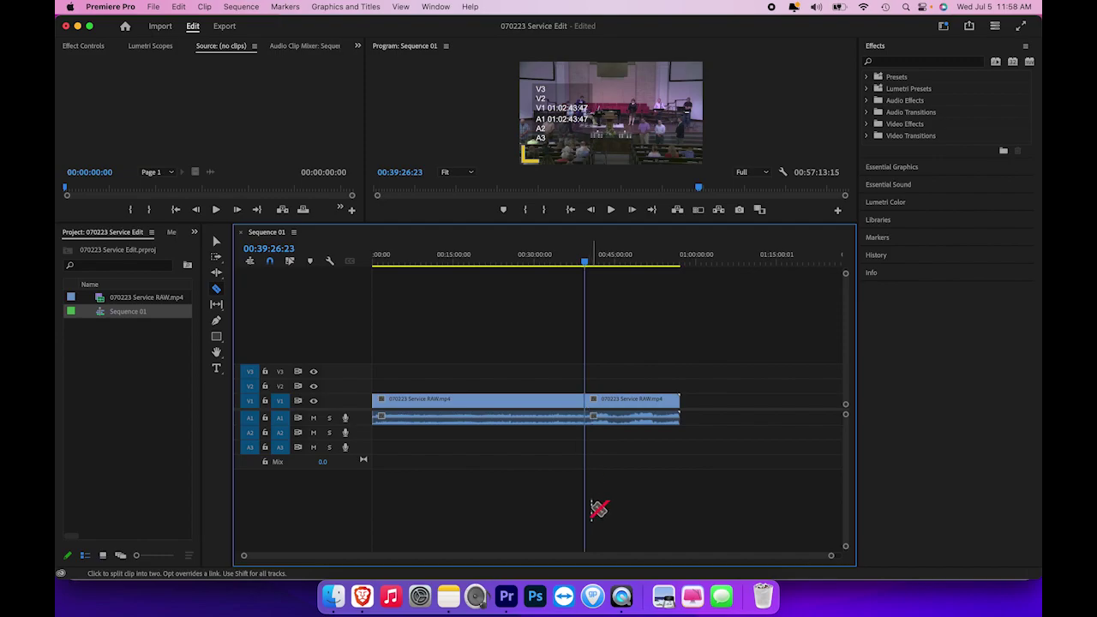
pyautogui.press('v')
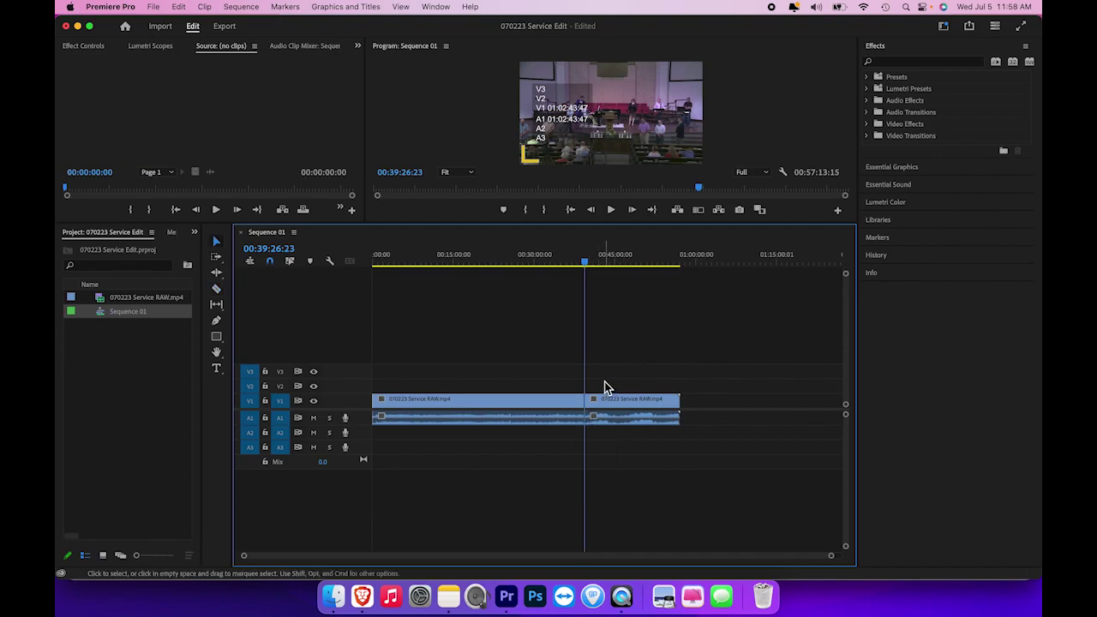
pyautogui.moveTo(605, 384); pyautogui.dragTo(666, 485)
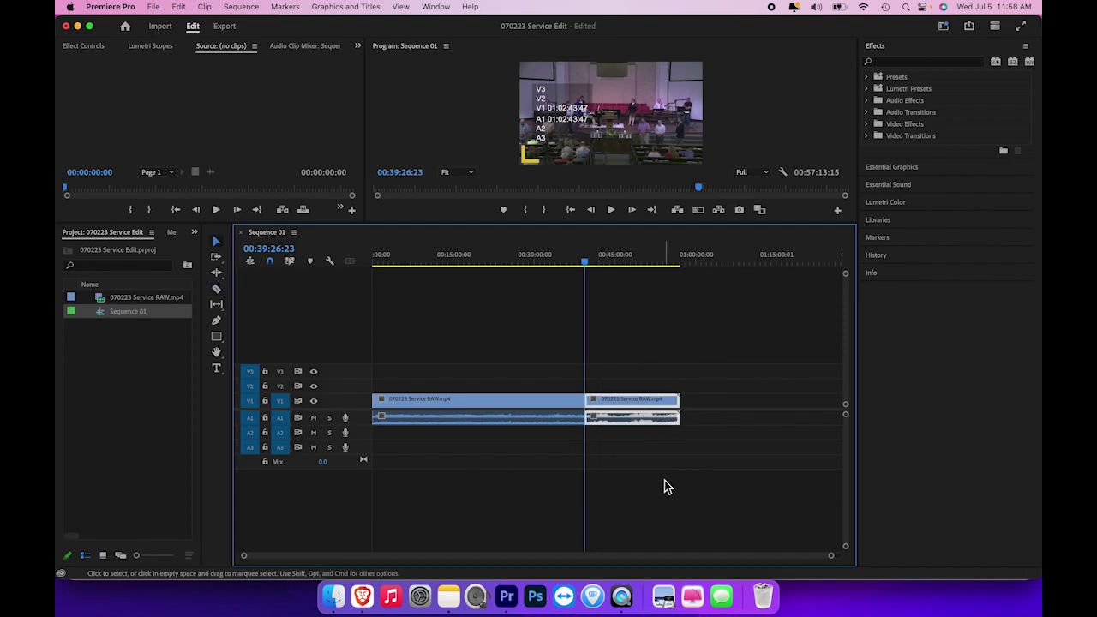
pyautogui.press('Delete')
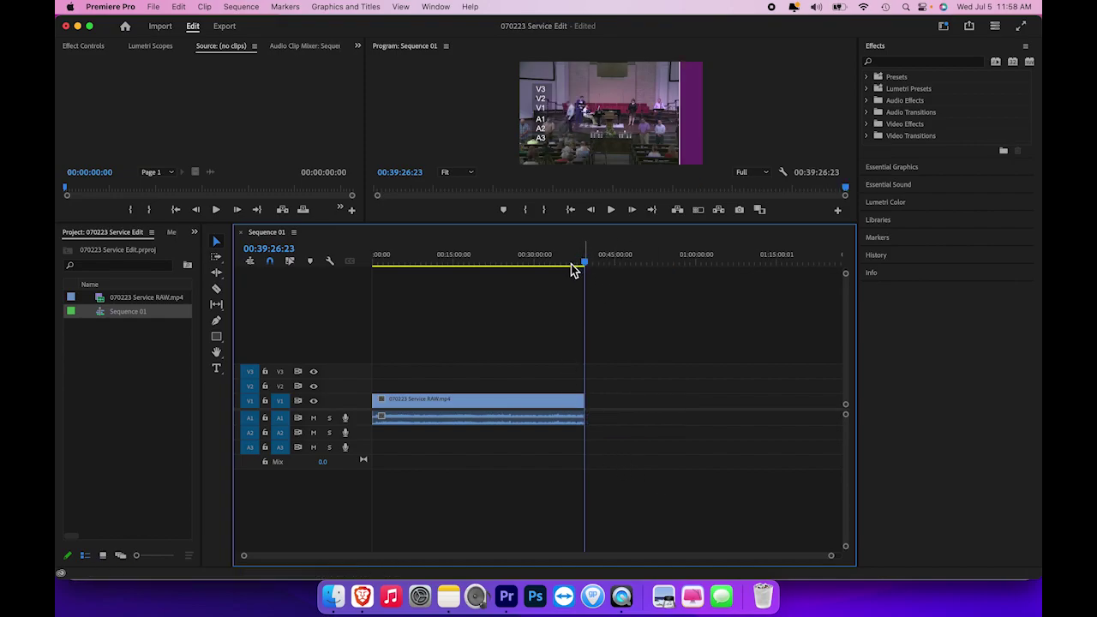
# - Search the effects for 'dip' and apply Dip to Black to the clip's start
pyautogui.moveTo(585, 265); pyautogui.dragTo(366, 286)
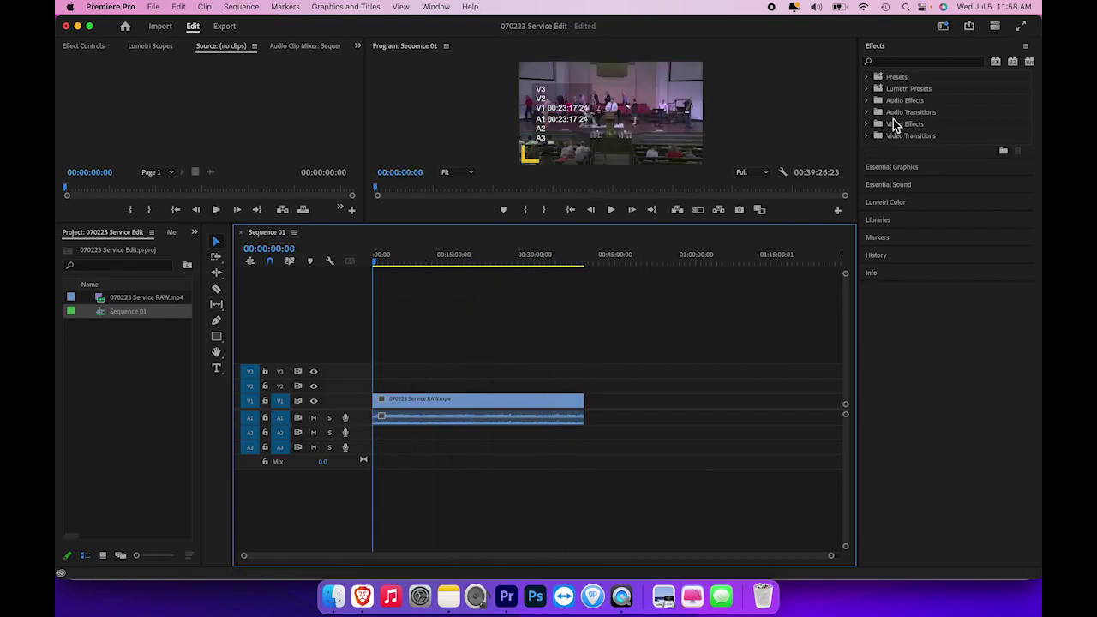
pyautogui.click(896, 62)
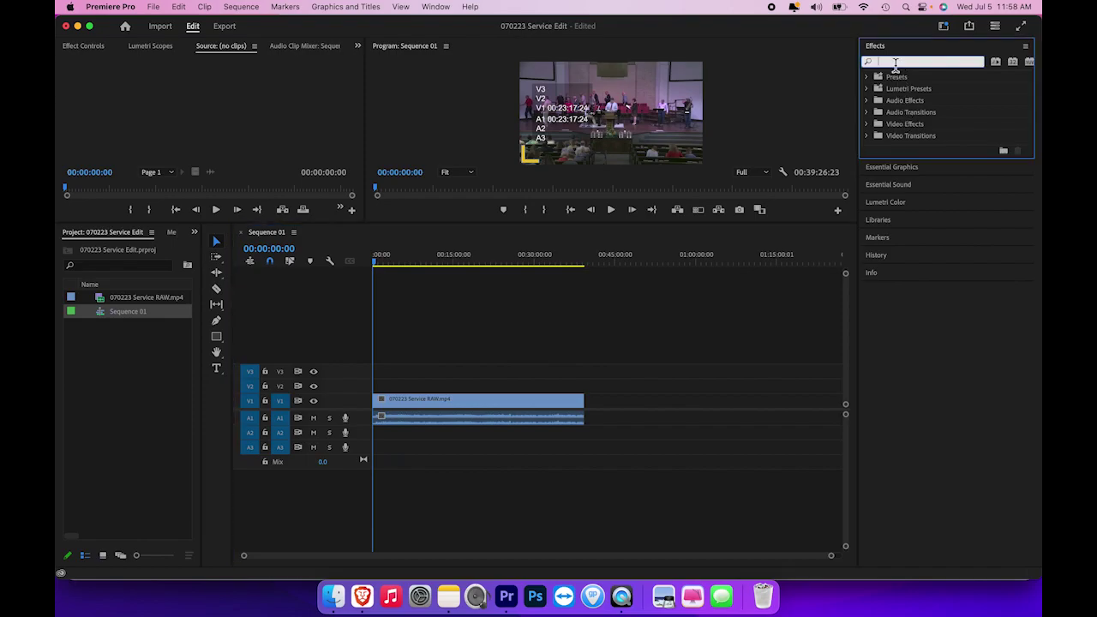
pyautogui.write('dip')
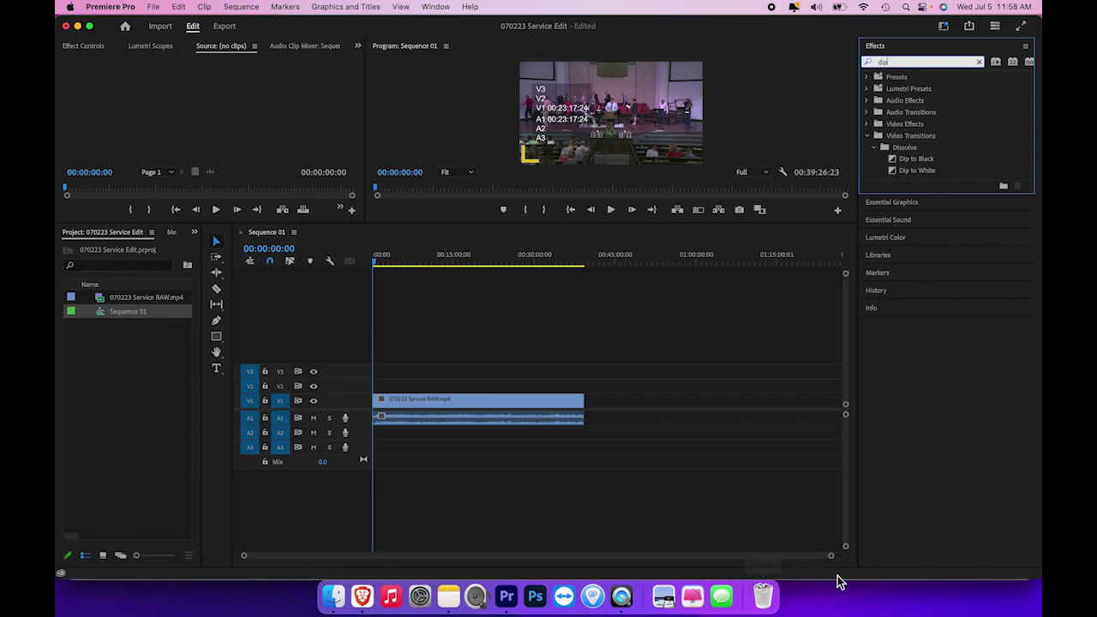
pyautogui.moveTo(831, 557); pyautogui.dragTo(568, 569)
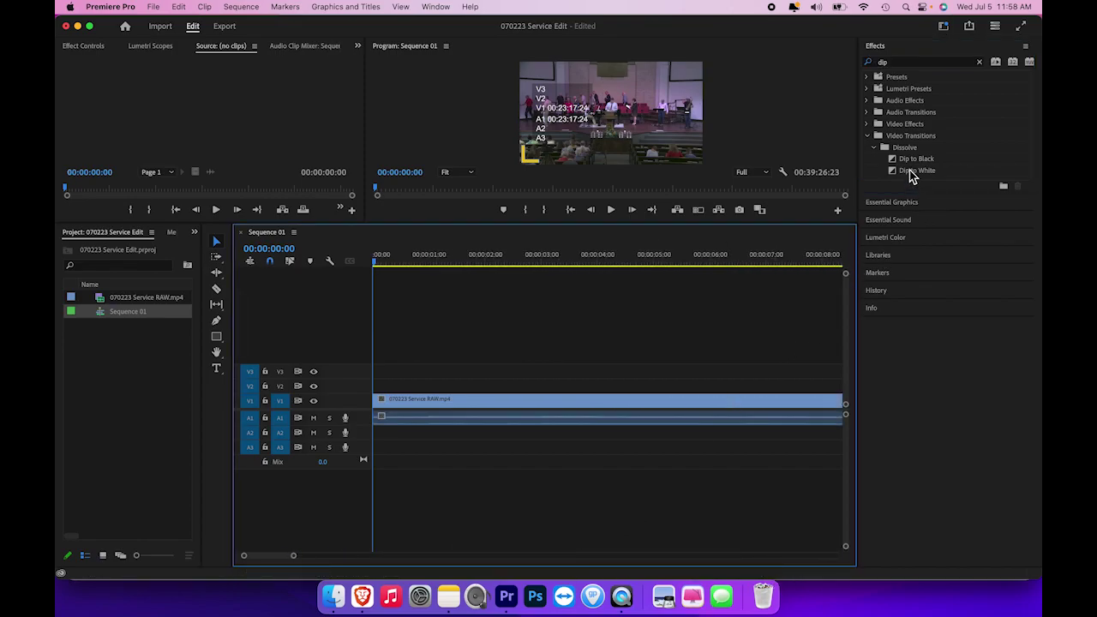
pyautogui.moveTo(915, 161); pyautogui.dragTo(377, 403)
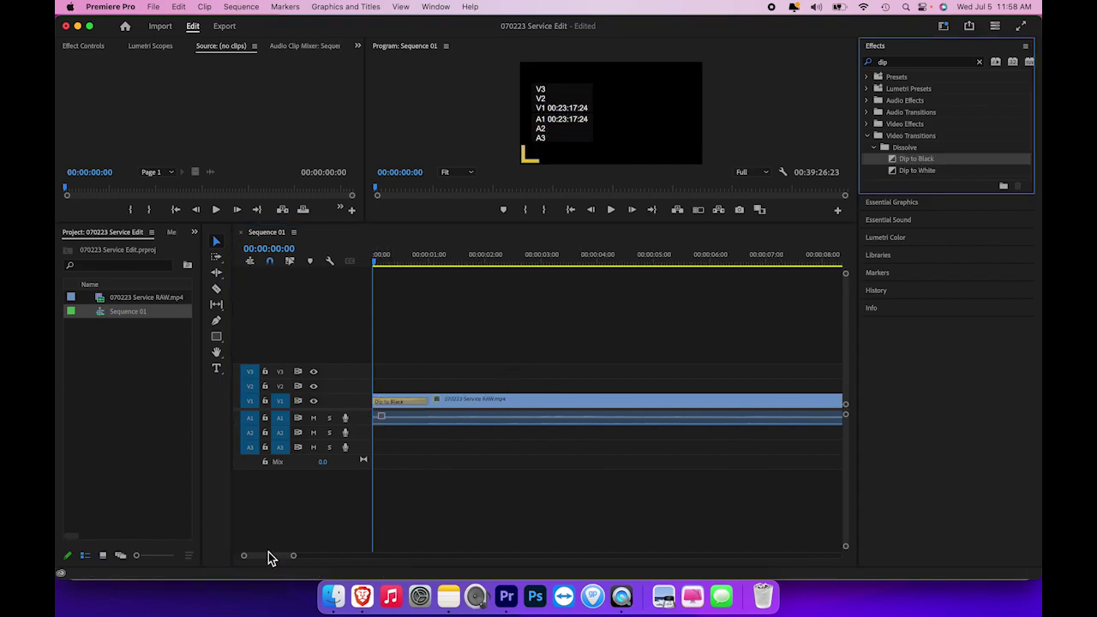
# - Add Dip to Black to the clip's end, then preview the opening fade
pyautogui.moveTo(269, 557); pyautogui.dragTo(504, 570)
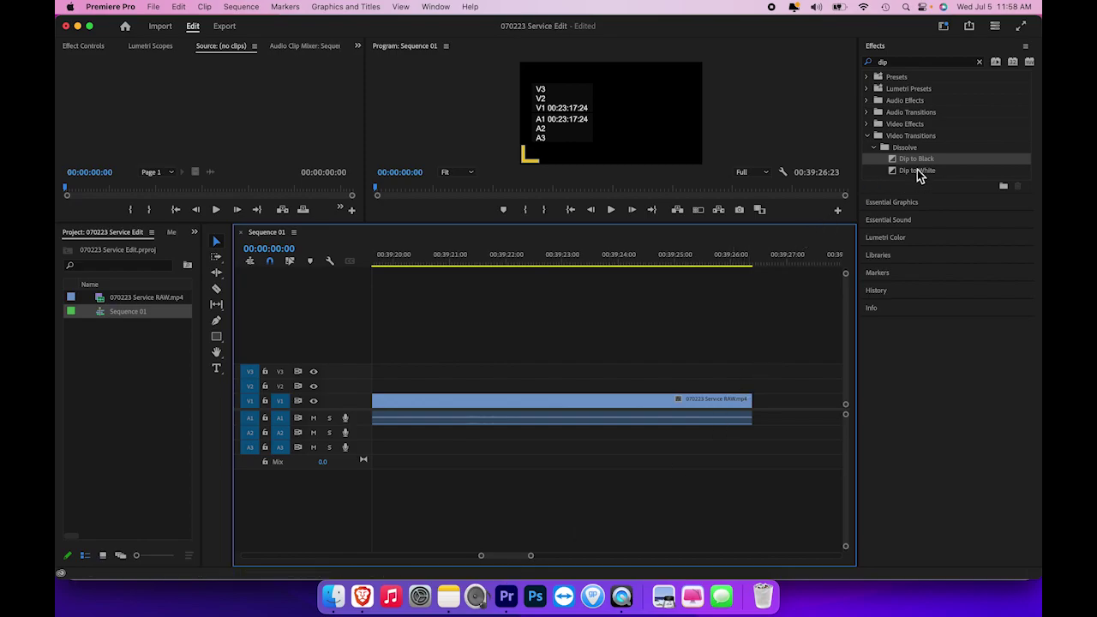
pyautogui.moveTo(917, 159); pyautogui.dragTo(757, 413)
pyautogui.click(555, 348)
pyautogui.click(569, 210)
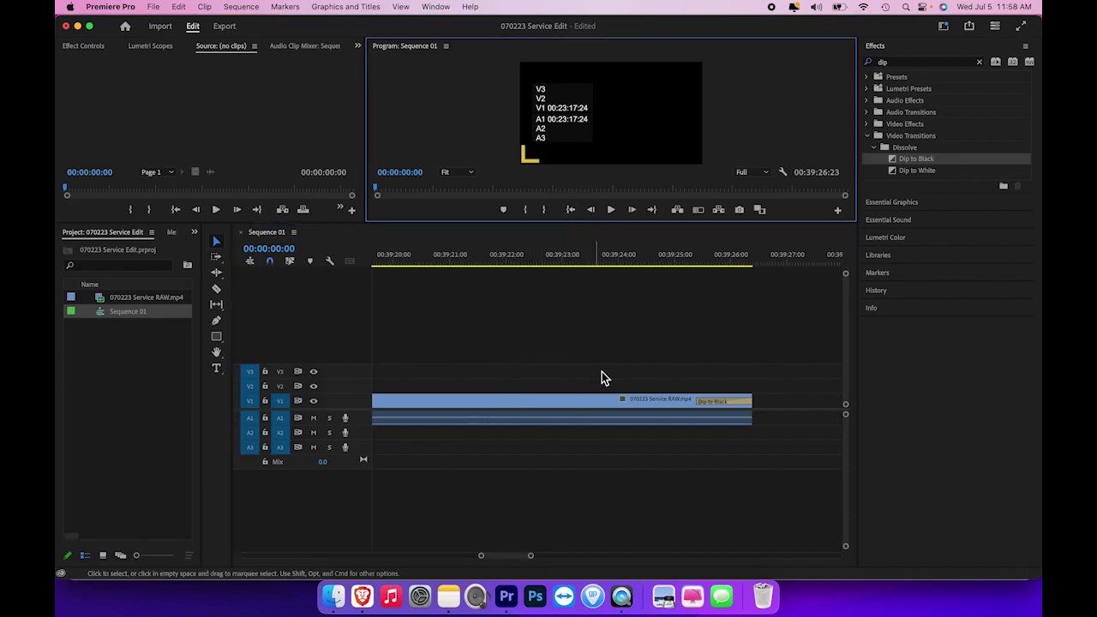
pyautogui.click(610, 210)
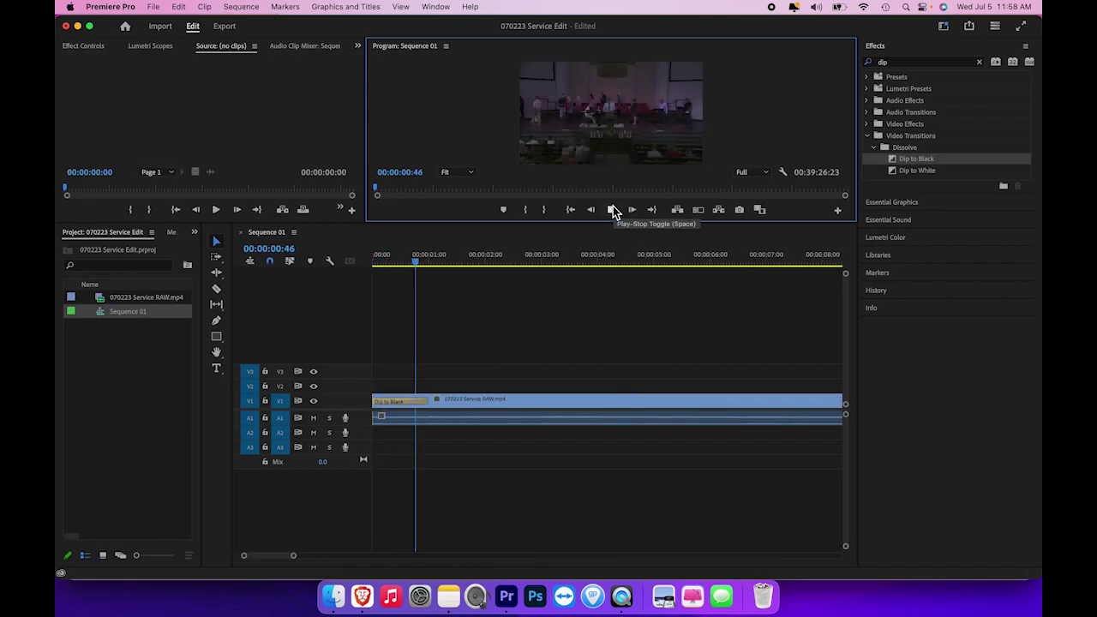
pyautogui.click(613, 208)
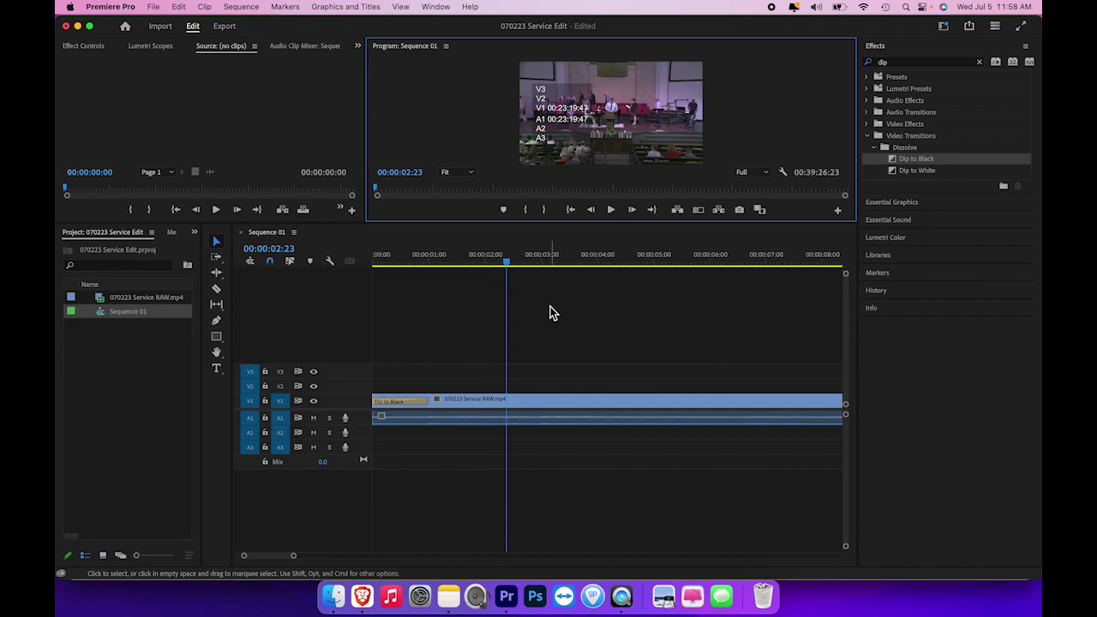
# - Set an In point at the sequence's first frame and an Out point at its last frame
pyautogui.click(507, 264)
pyautogui.moveTo(507, 268); pyautogui.dragTo(335, 276)
pyautogui.click(526, 210)
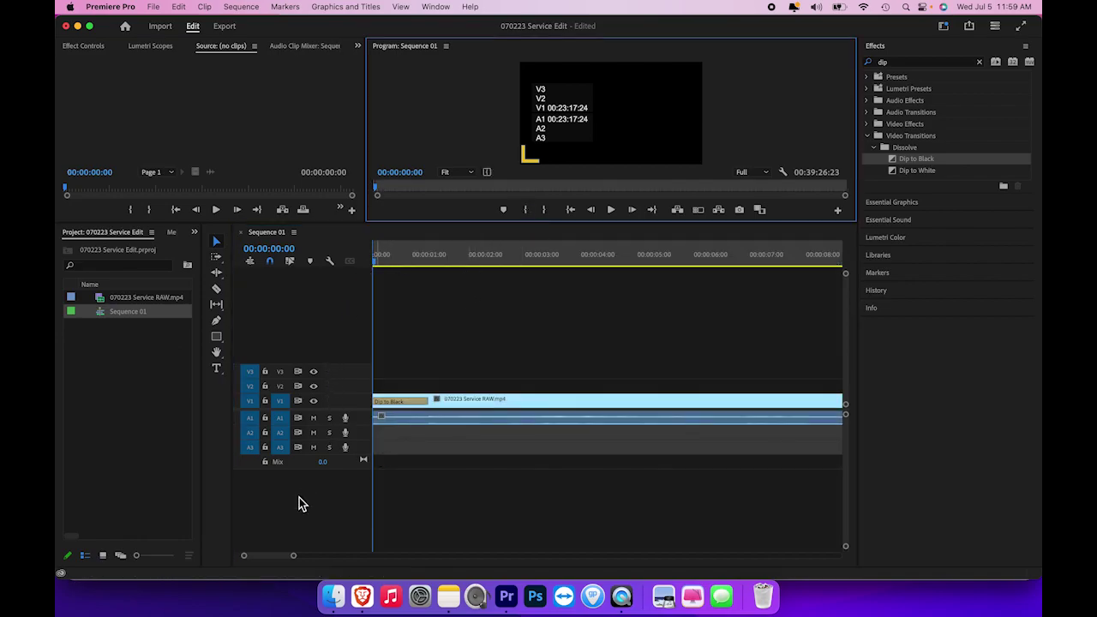
pyautogui.moveTo(299, 557); pyautogui.dragTo(730, 565)
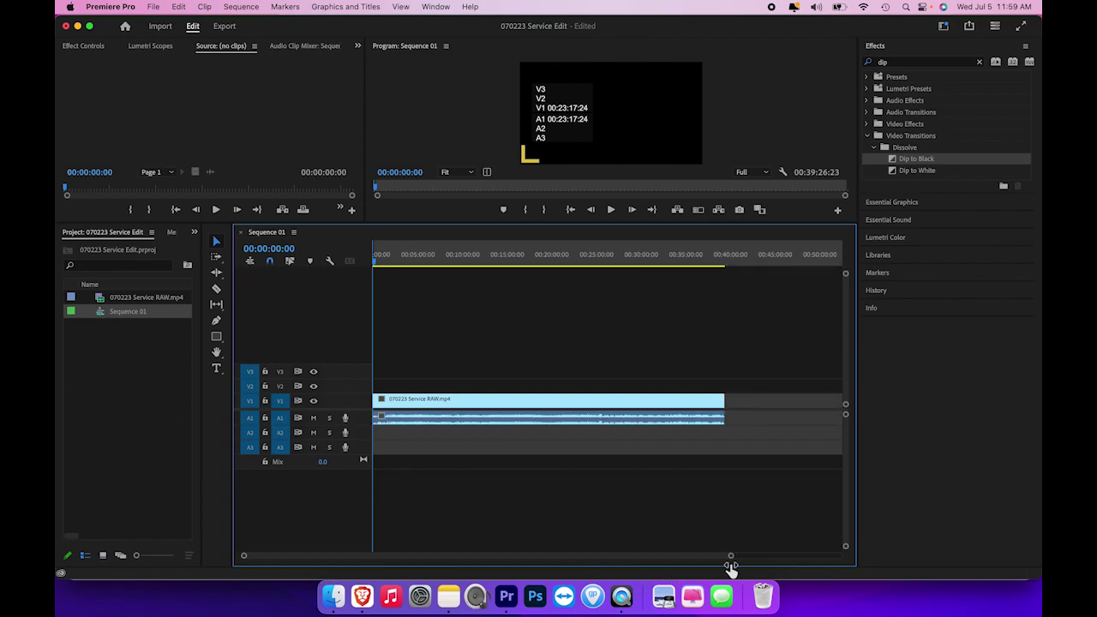
pyautogui.click(725, 260)
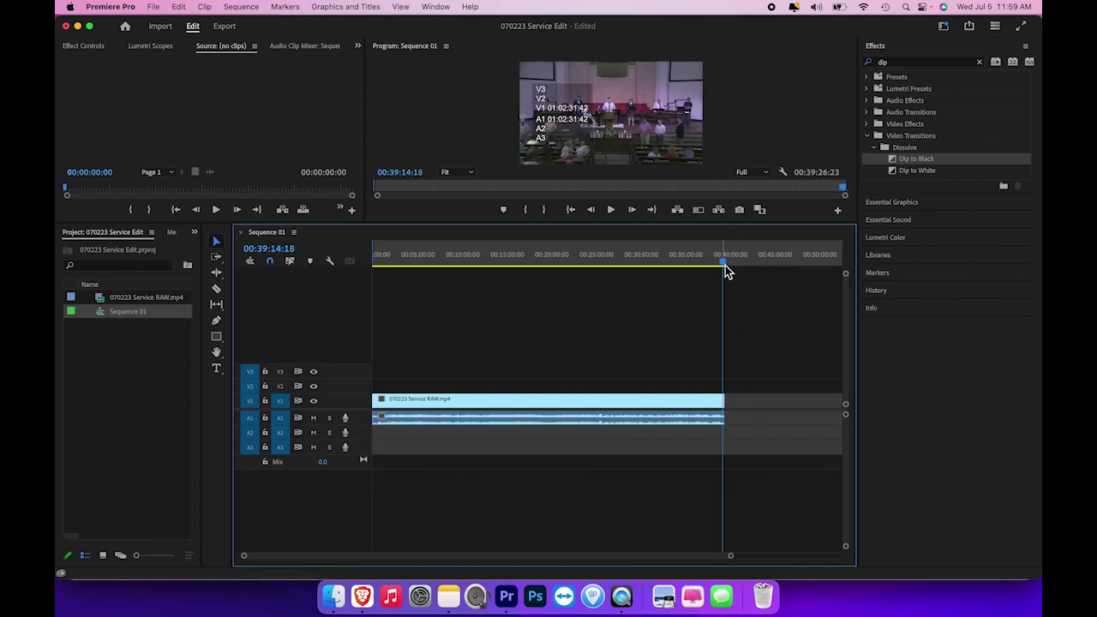
pyautogui.click(727, 264)
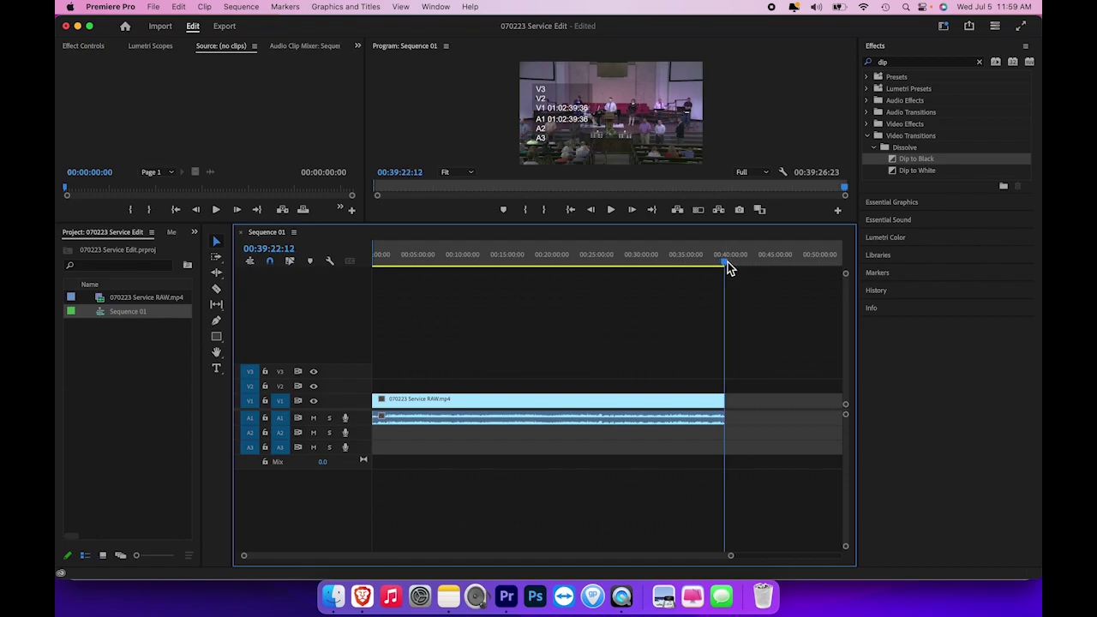
pyautogui.click(548, 209)
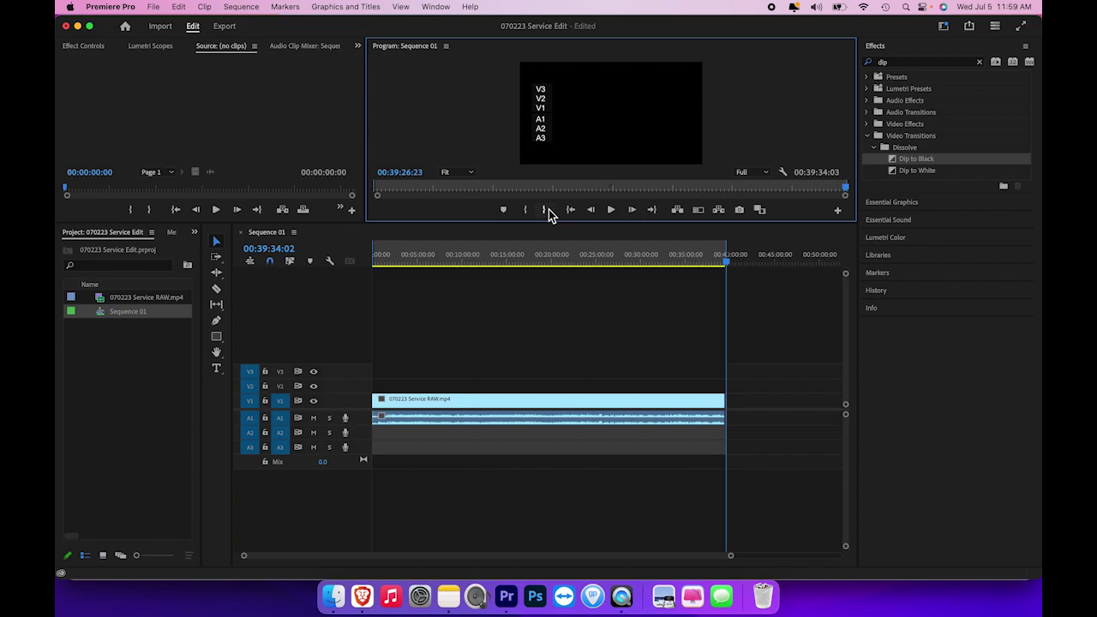
# - Export the sequence as 070223 Service FINAL using the H.264 High Quality 720p HD preset
pyautogui.click(154, 8)
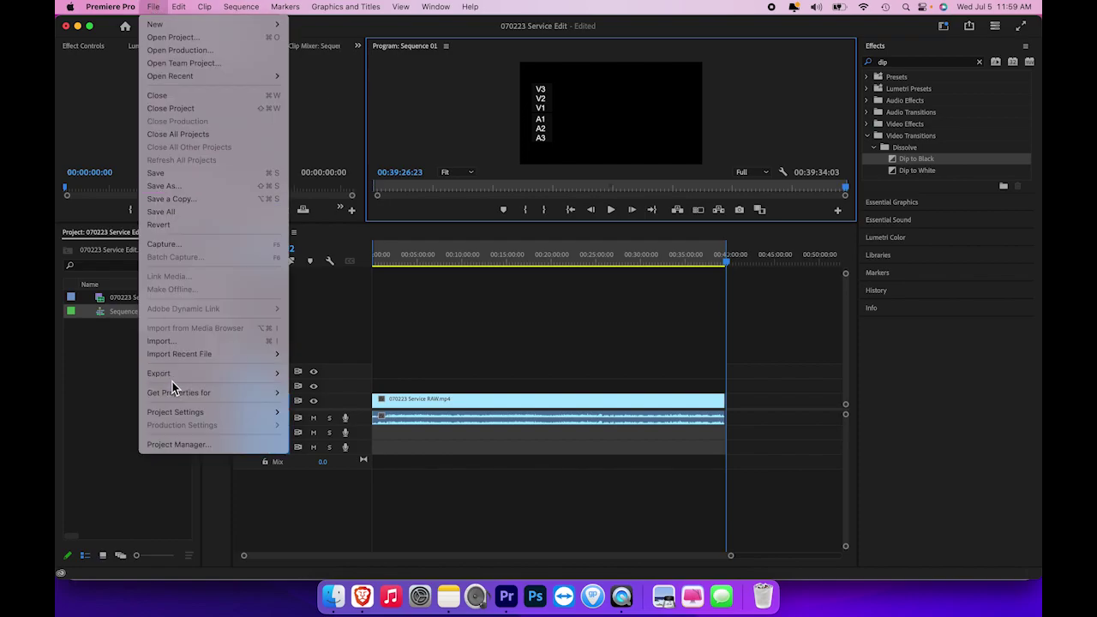
pyautogui.moveTo(184, 374)
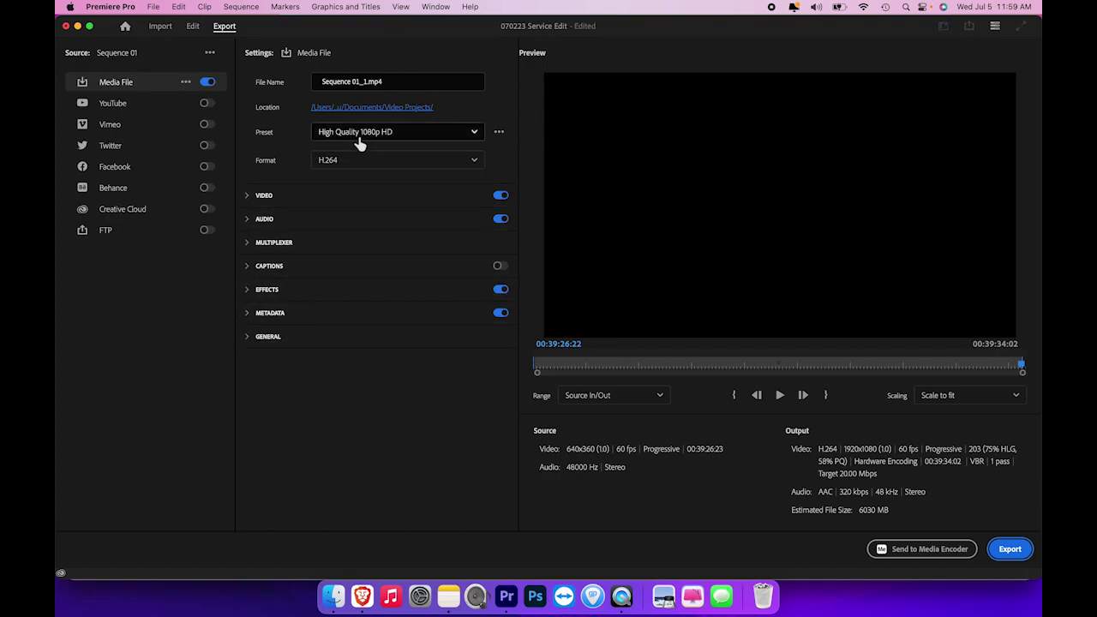
pyautogui.click(473, 134)
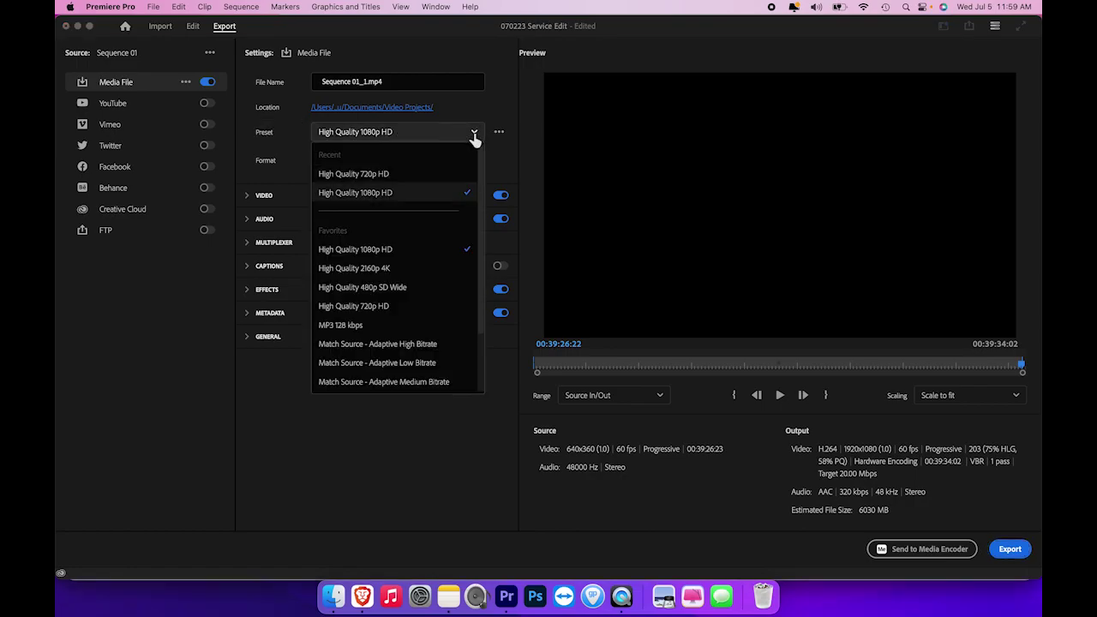
pyautogui.click(373, 176)
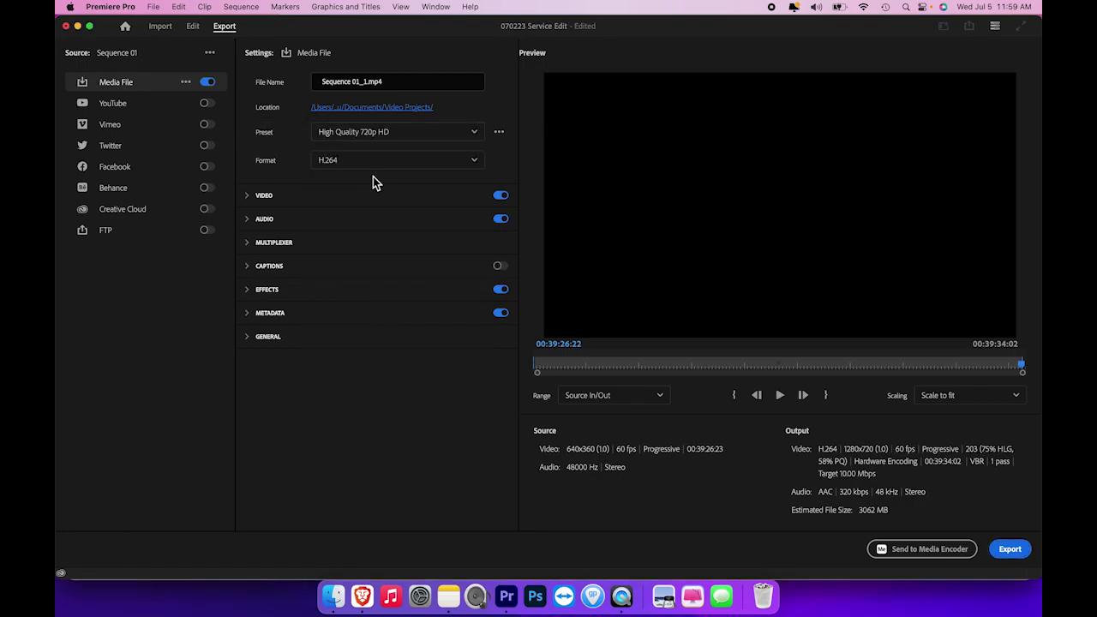
pyautogui.click(407, 82)
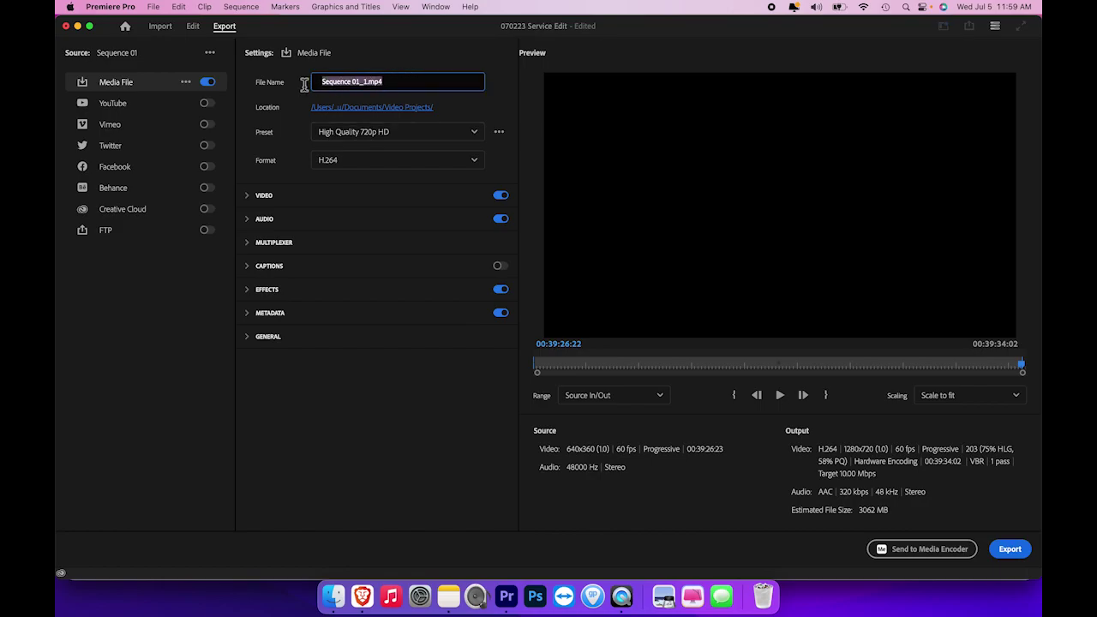
pyautogui.write('0702')
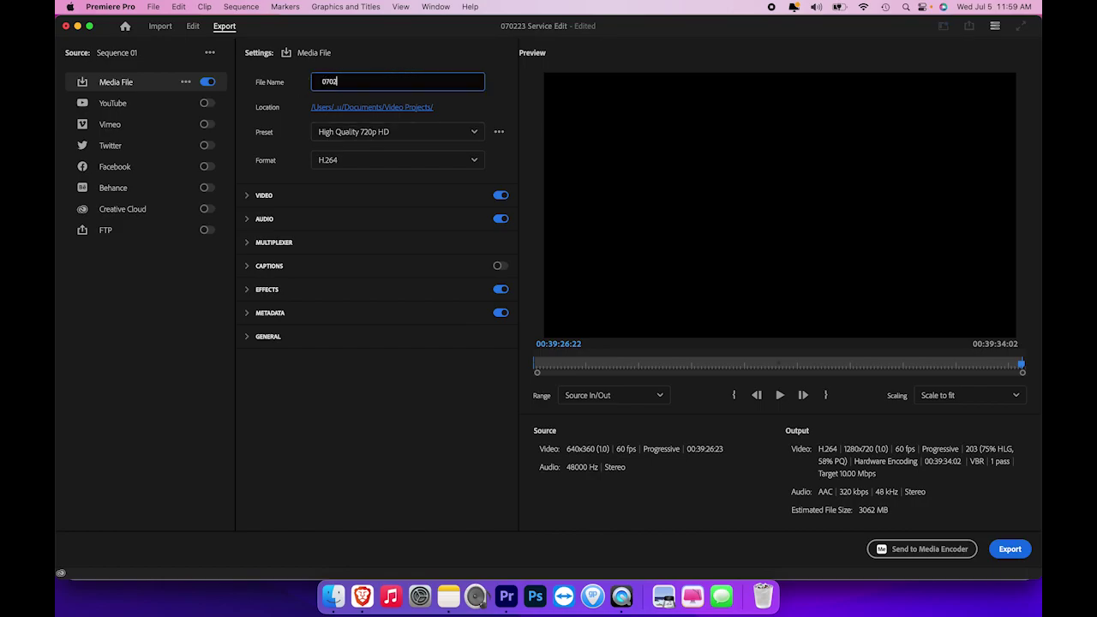
pyautogui.write('23 Se')
pyautogui.write('rve')
pyautogui.write('ice F')
pyautogui.write('INAL')
pyautogui.click(1011, 553)
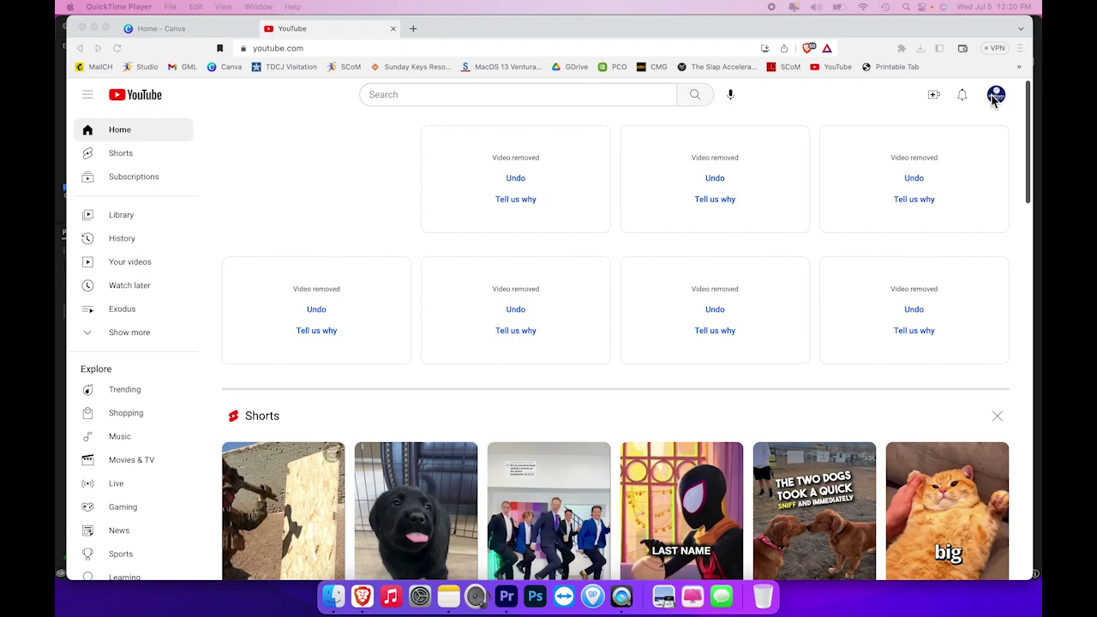
# - Open the Create menu in YouTube Studio to start a new video upload
pyautogui.click(933, 95)
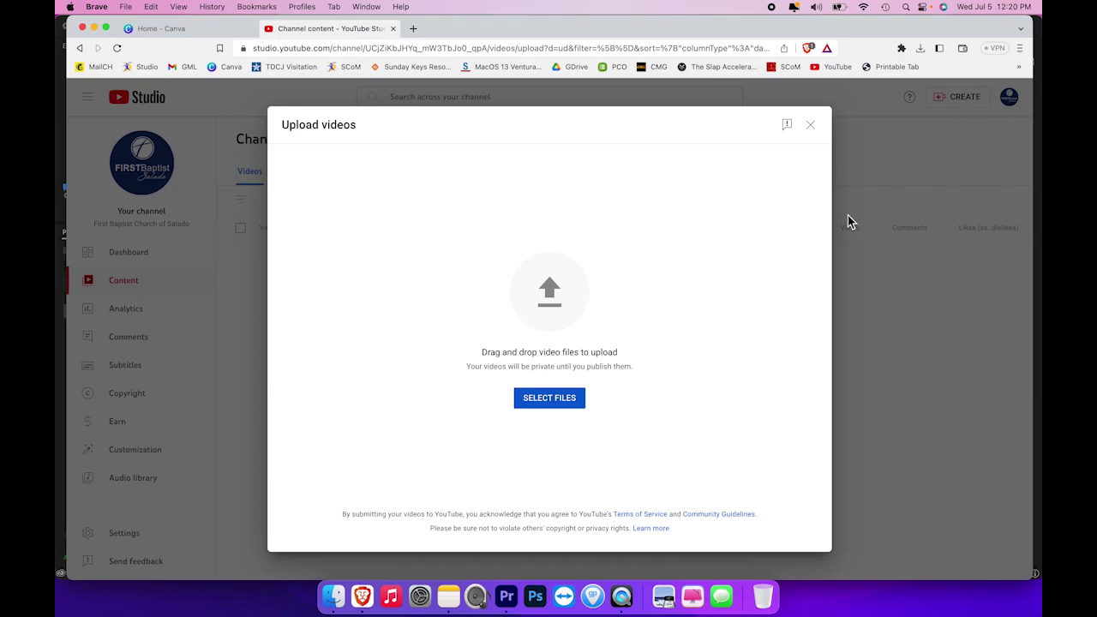
# - Upload 070223 Service.mp4 from the Video Projects folder as a new YouTube video
pyautogui.click(560, 404)
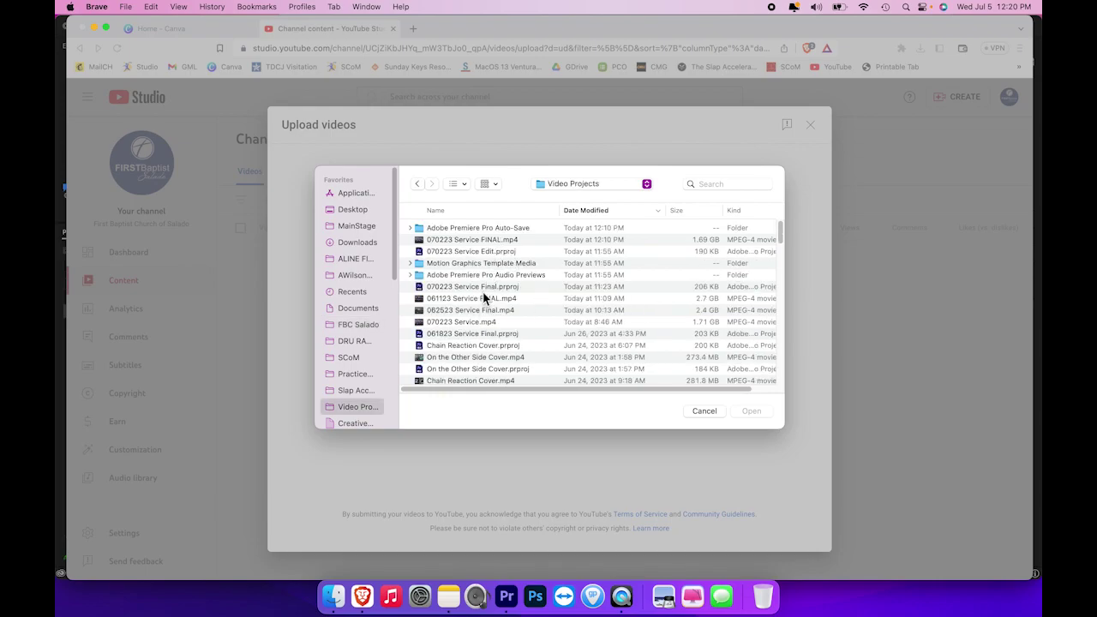
pyautogui.click(474, 320)
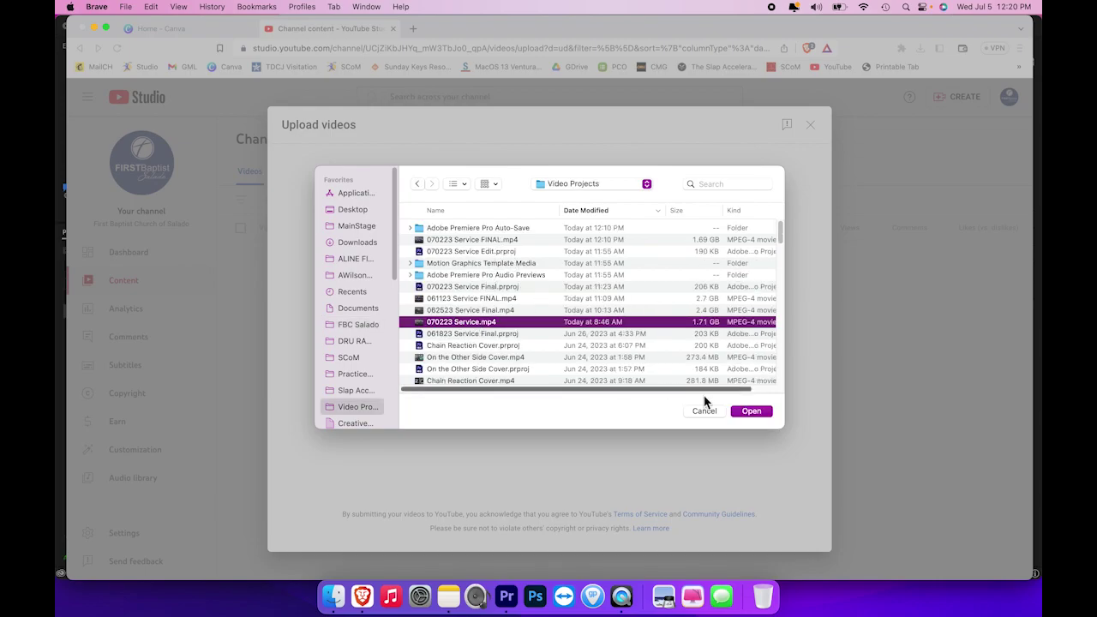
pyautogui.click(758, 416)
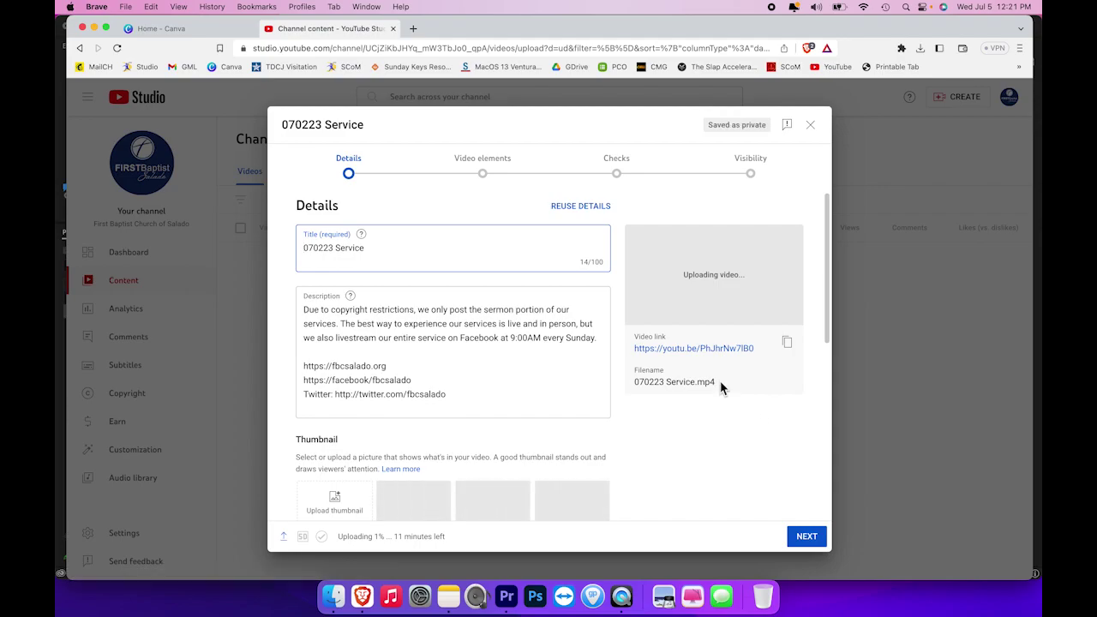
# - Replace the title 070223 Service with the pasted July 2, 2023 sermon title, Exodus 11-12
pyautogui.click(352, 247)
pyautogui.tripleClick(351, 247)
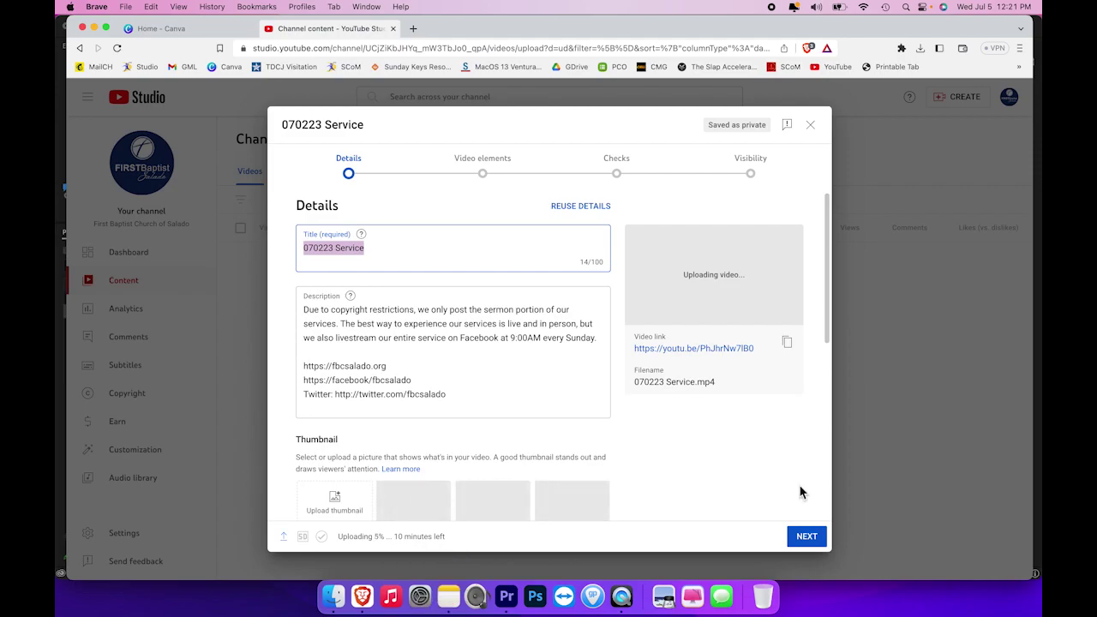
pyautogui.write('July 2, 2023 - "God\'s Judgment and Our Substitute" - Exodus 11-12')
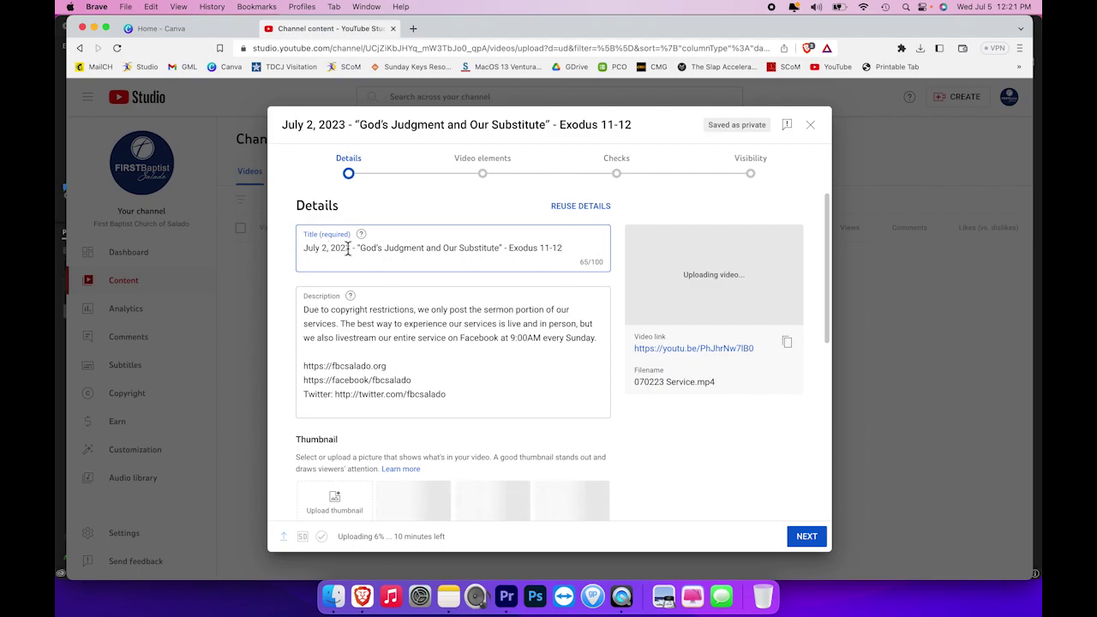
pyautogui.moveTo(360, 248); pyautogui.dragTo(566, 248)
pyautogui.click(494, 364)
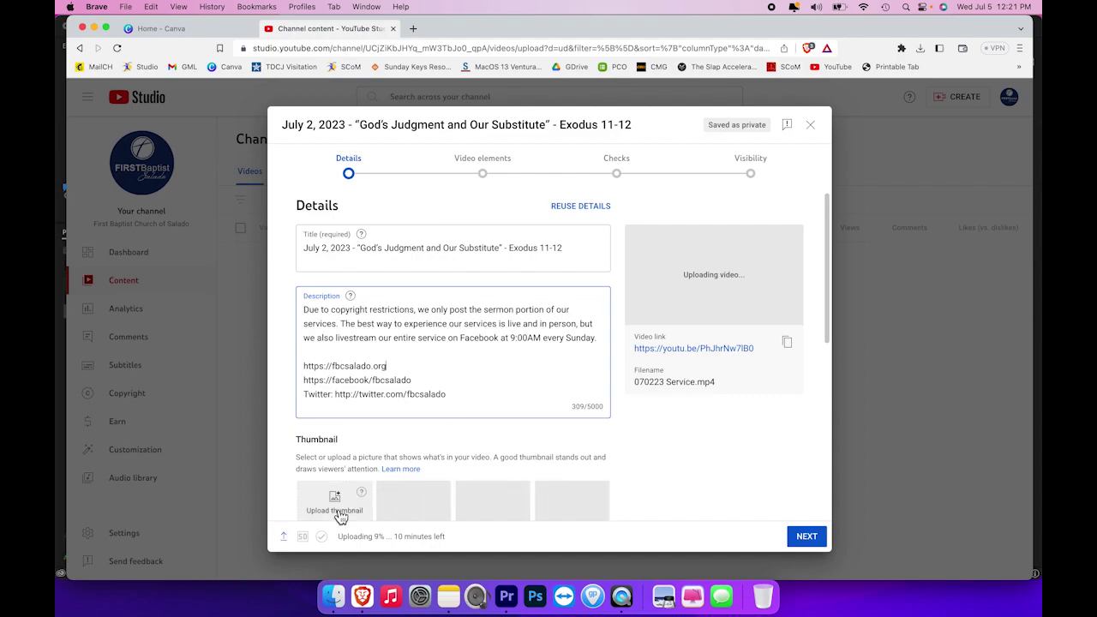
# - Use 070223 Title.png from the FBC Salado folder as the custom thumbnail
pyautogui.click(341, 515)
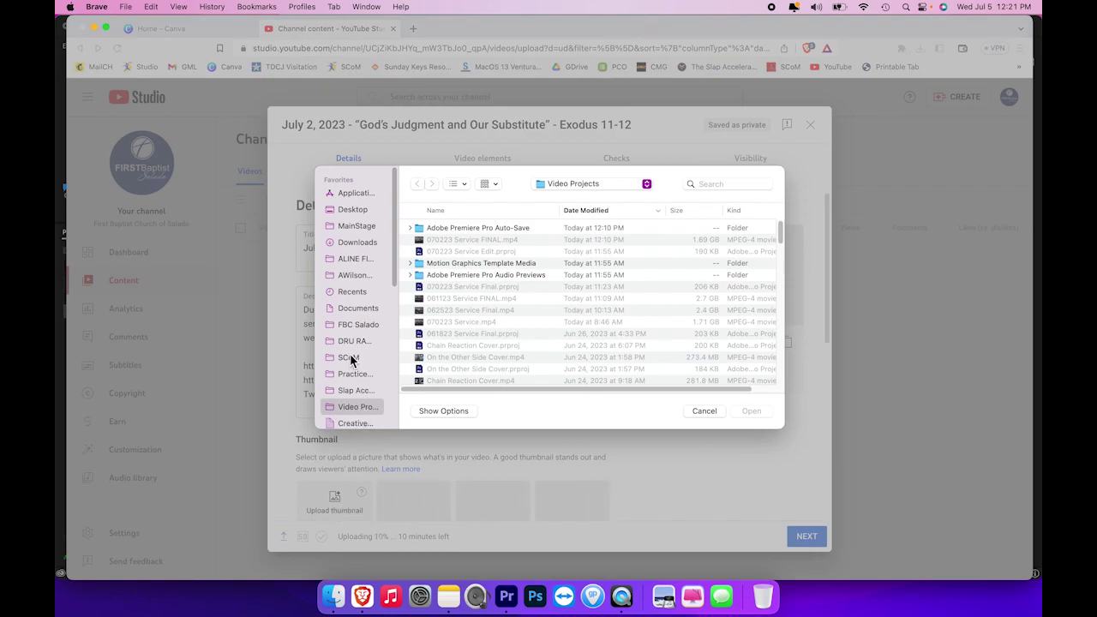
pyautogui.click(358, 327)
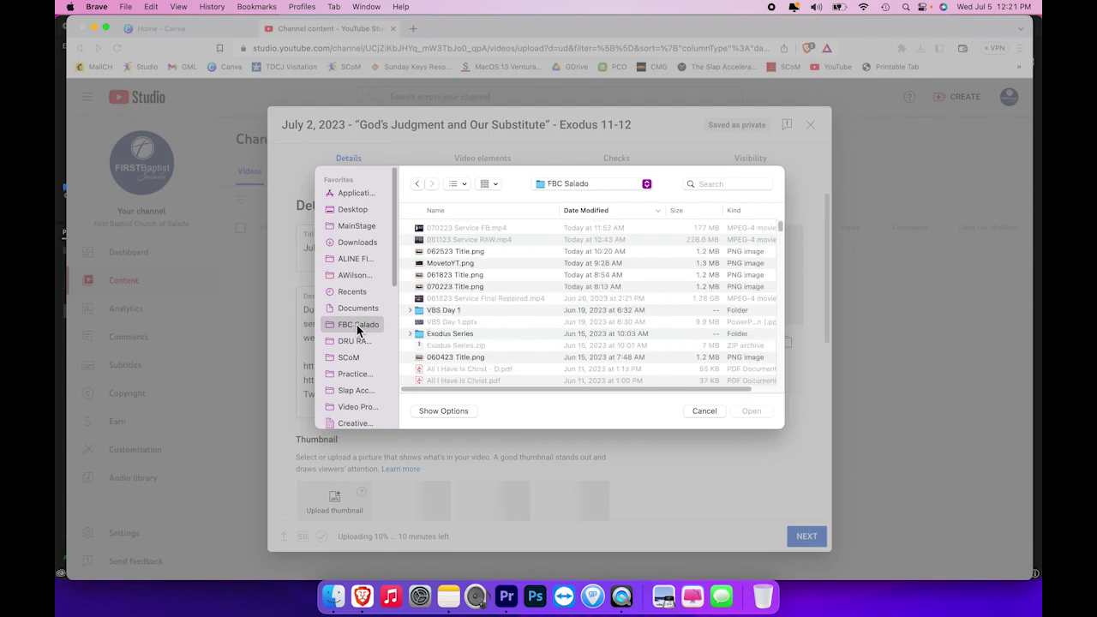
pyautogui.click(475, 288)
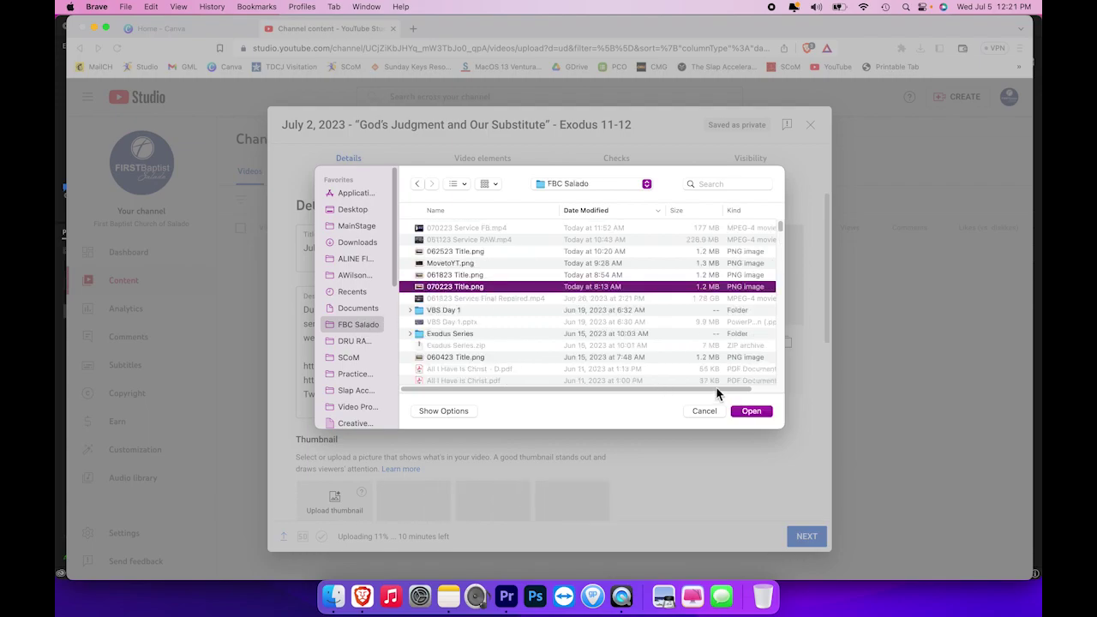
pyautogui.click(750, 411)
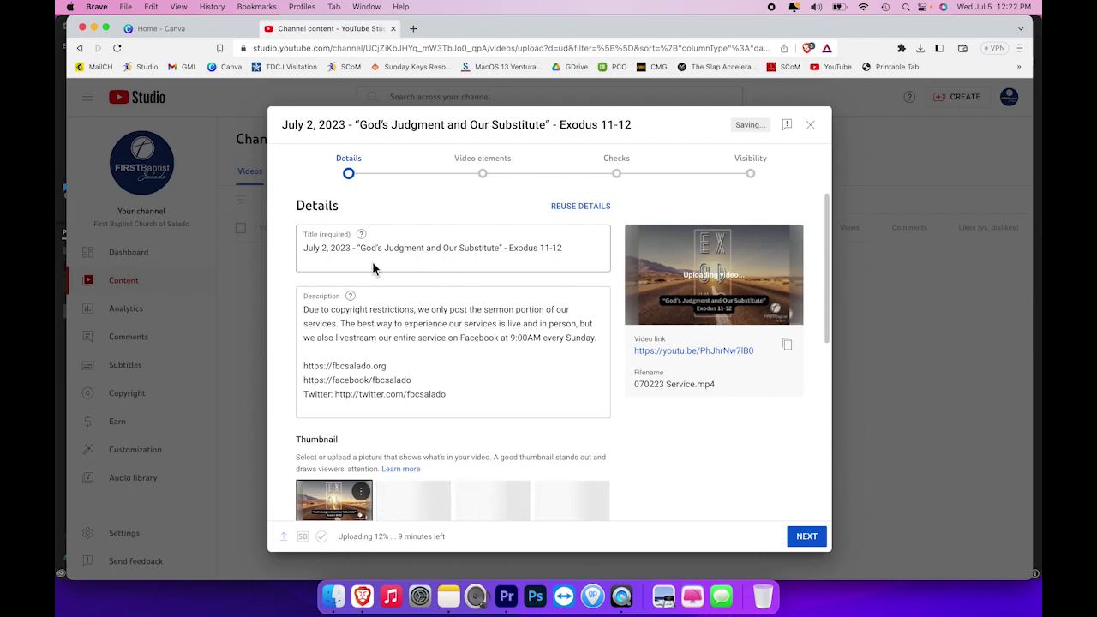
# - Check Exodus in the Playlists dropdown and confirm the choice
pyautogui.scroll(-2, 476, 403)
pyautogui.scroll(-3, 476, 403)
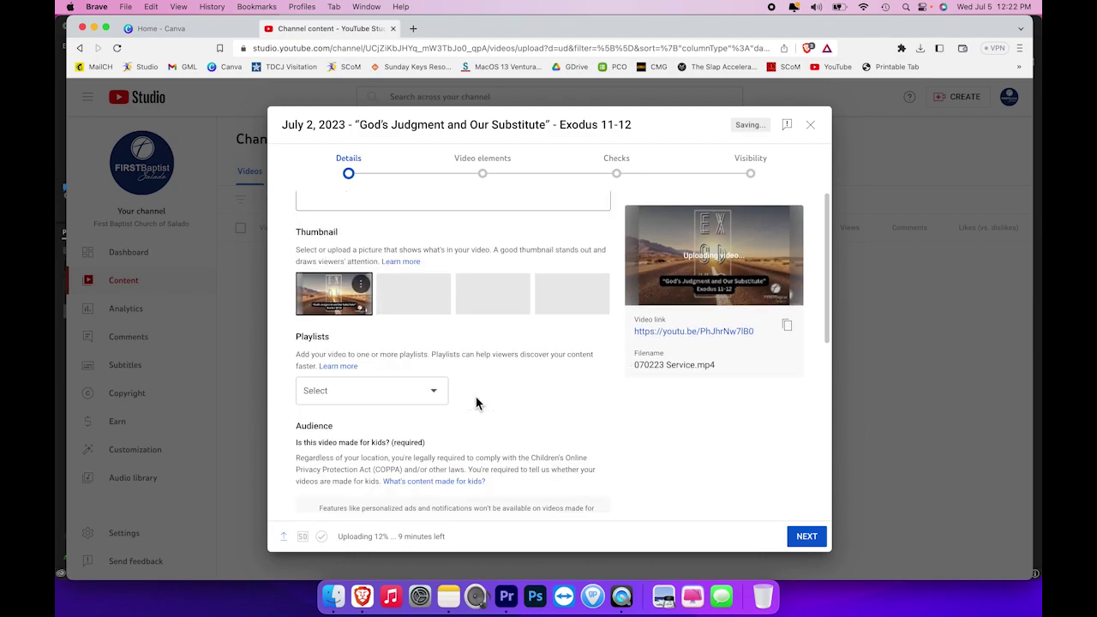
pyautogui.click(433, 377)
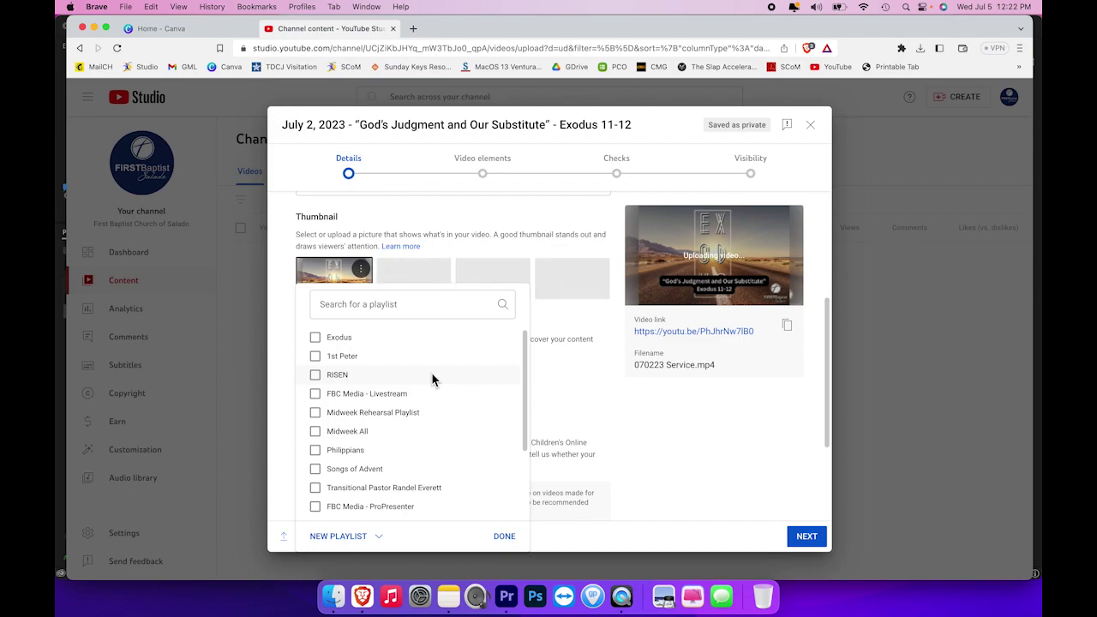
pyautogui.click(314, 338)
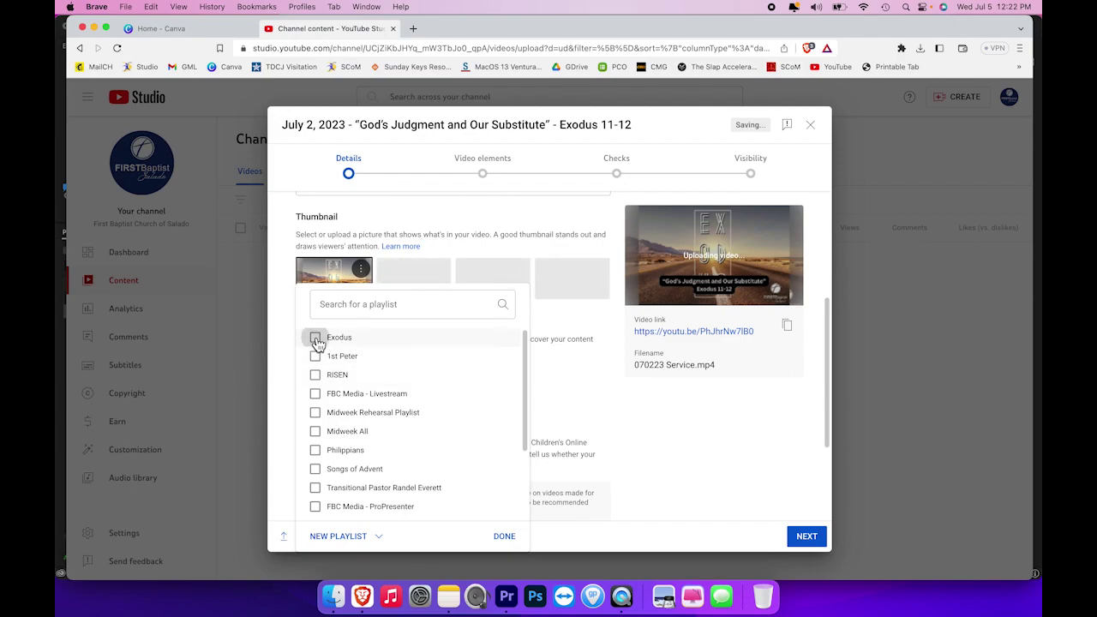
pyautogui.click(504, 536)
# - Choose 'No, it's not made for kids', skip to Visibility, and publish as Public
pyautogui.scroll(-3, 543, 387)
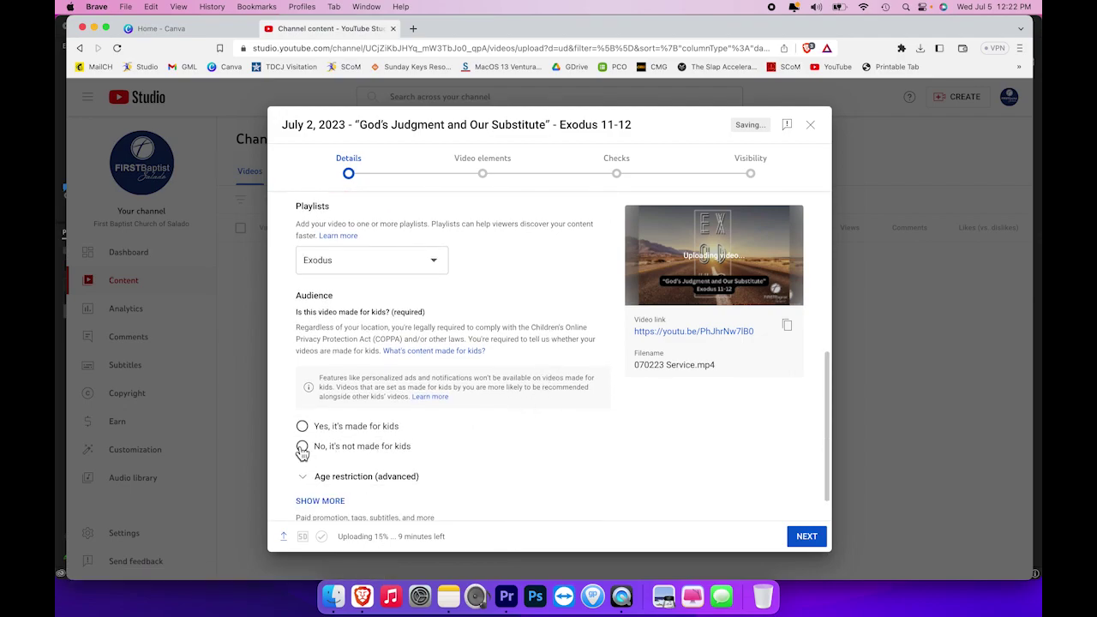
pyautogui.click(302, 449)
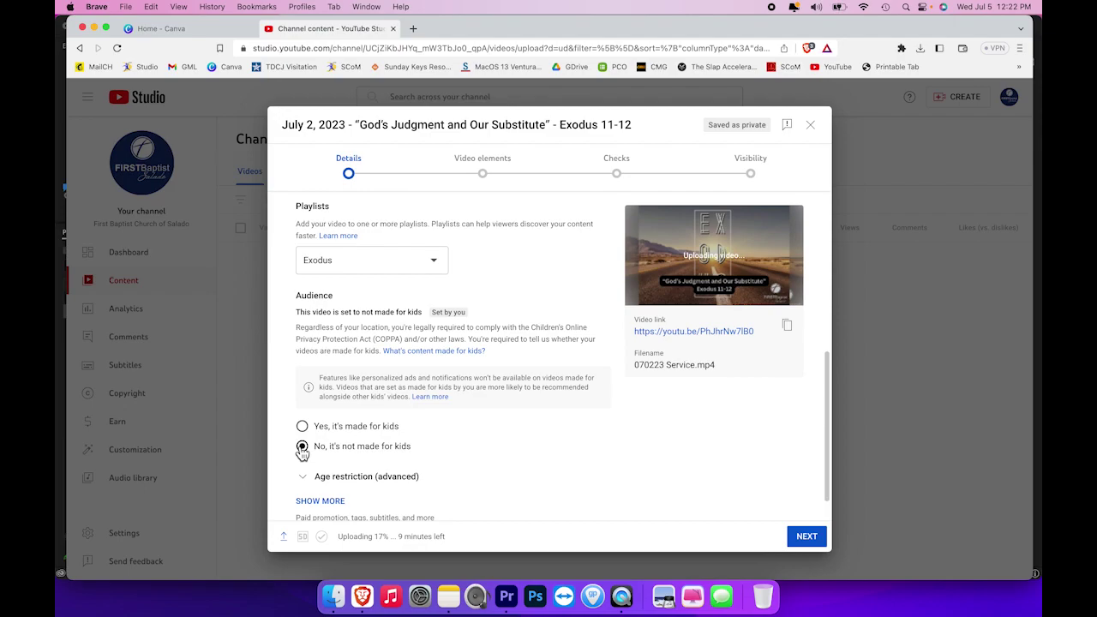
pyautogui.click(808, 537)
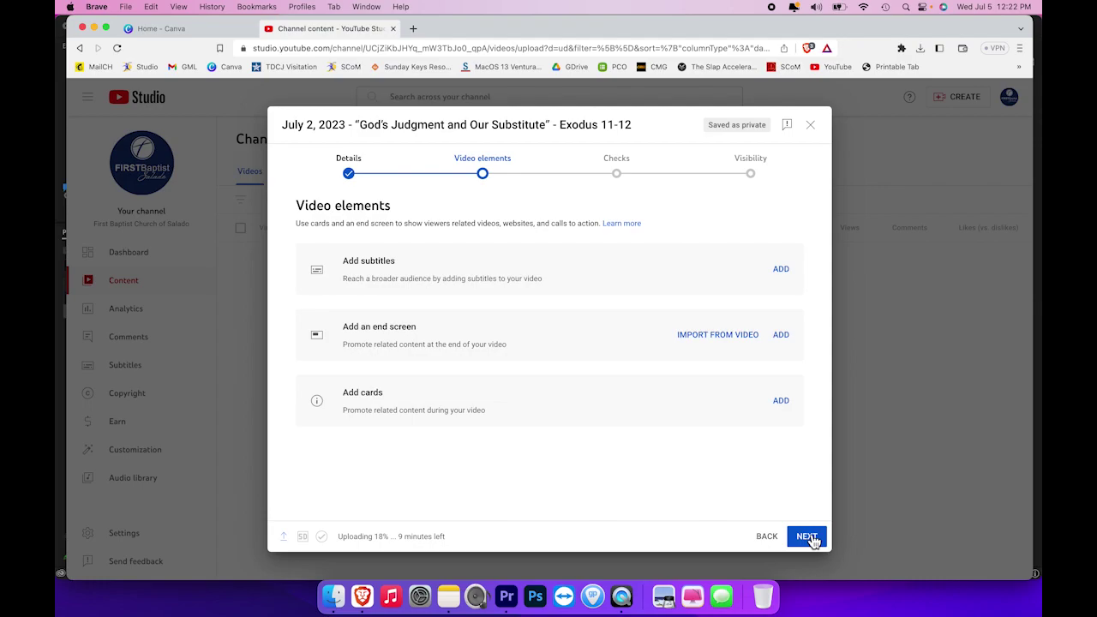
pyautogui.click(808, 538)
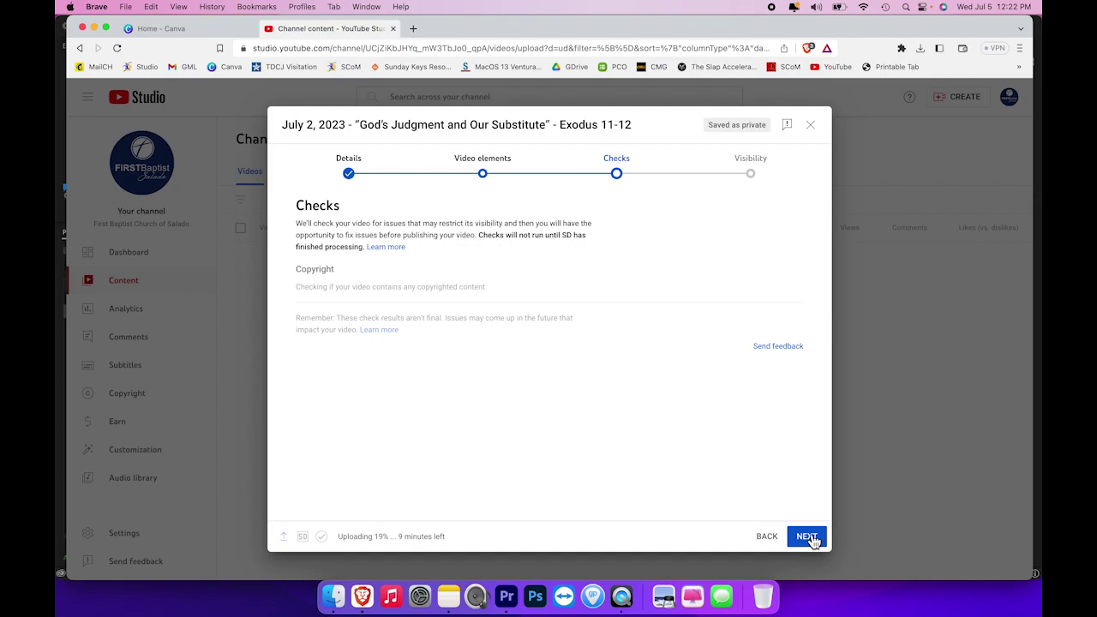
pyautogui.click(808, 537)
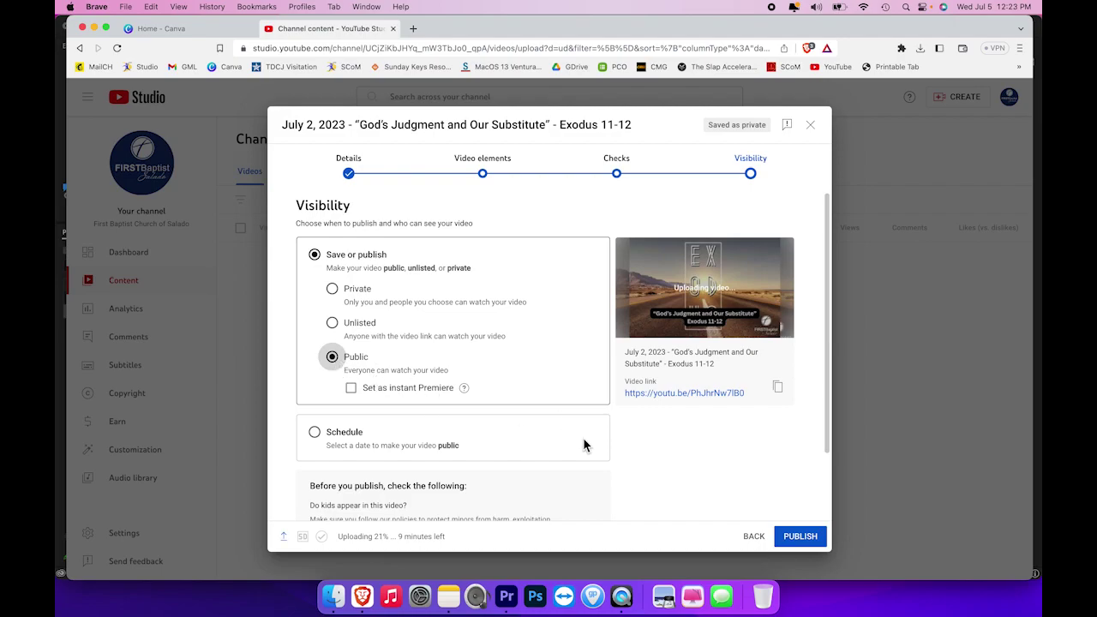
pyautogui.click(811, 542)
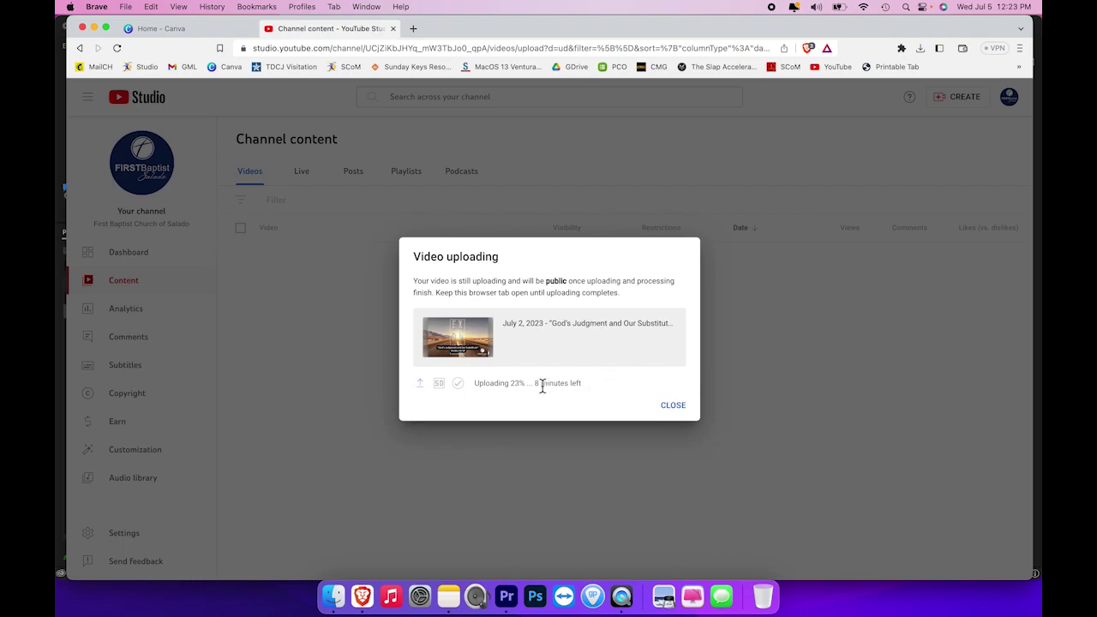
# - Dismiss the upload notice and copy the July 2 video's link from its Details page
pyautogui.click(680, 410)
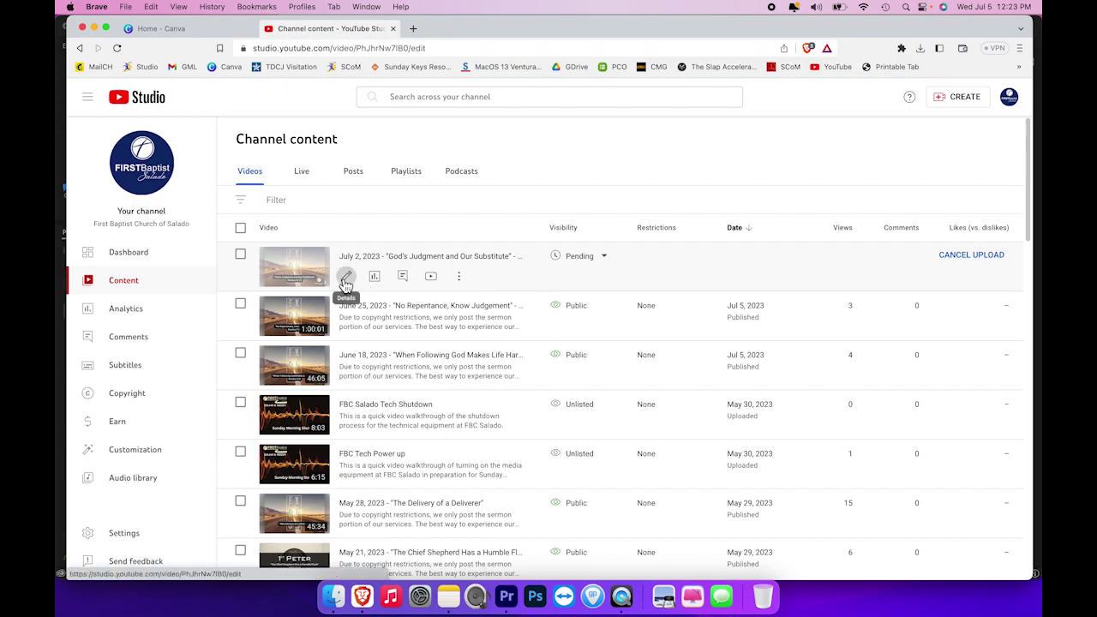
pyautogui.click(346, 278)
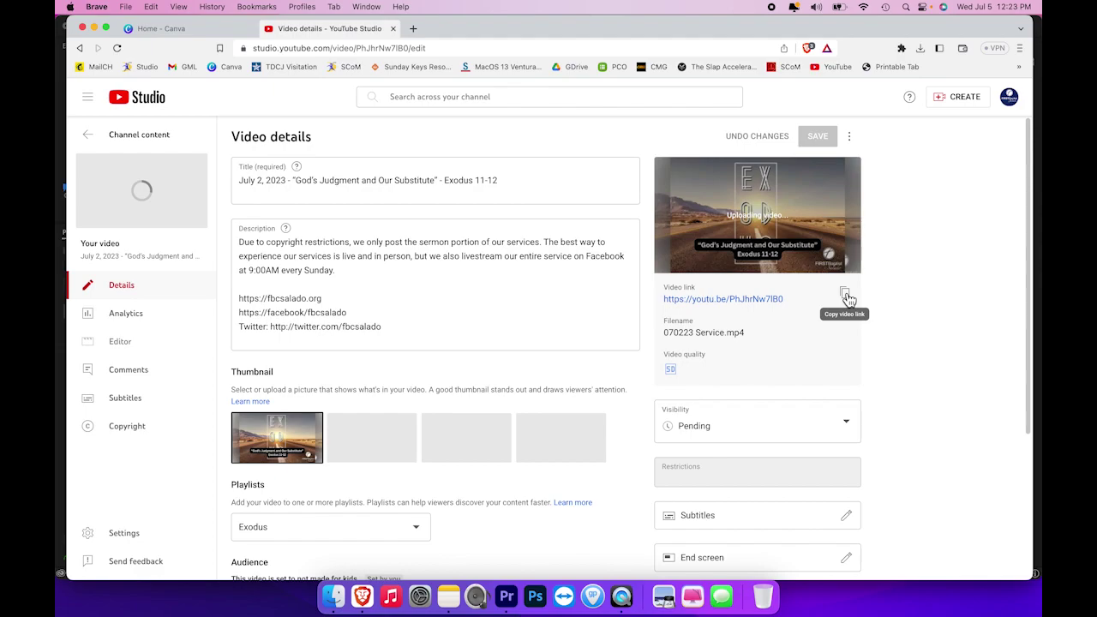
pyautogui.click(845, 295)
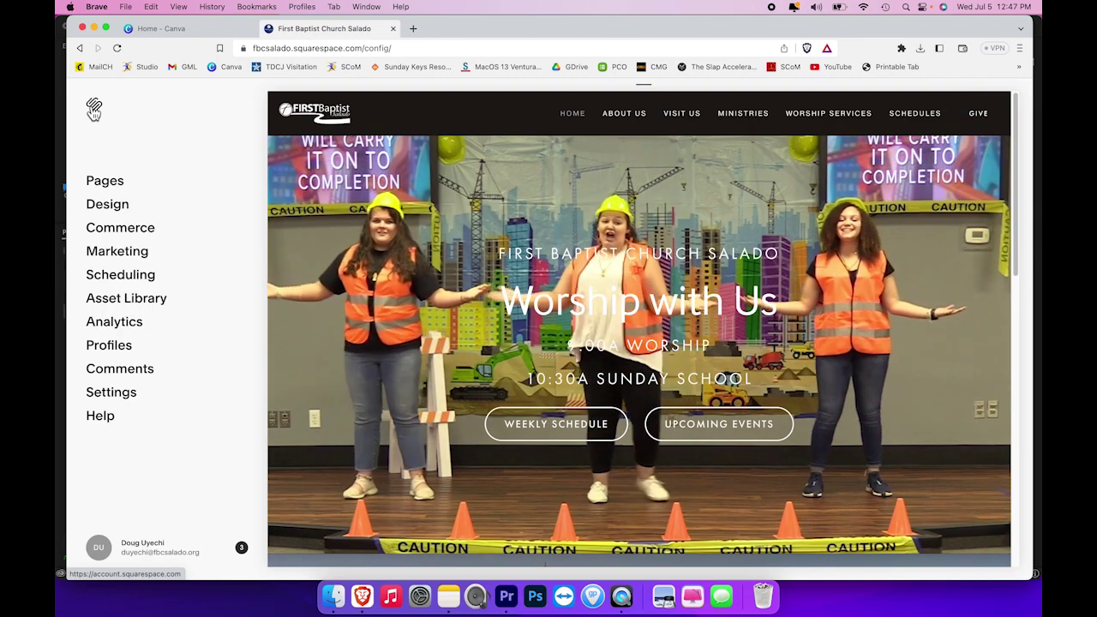
# - Open the Services page under Not Linked in the Squarespace Pages panel
pyautogui.click(103, 185)
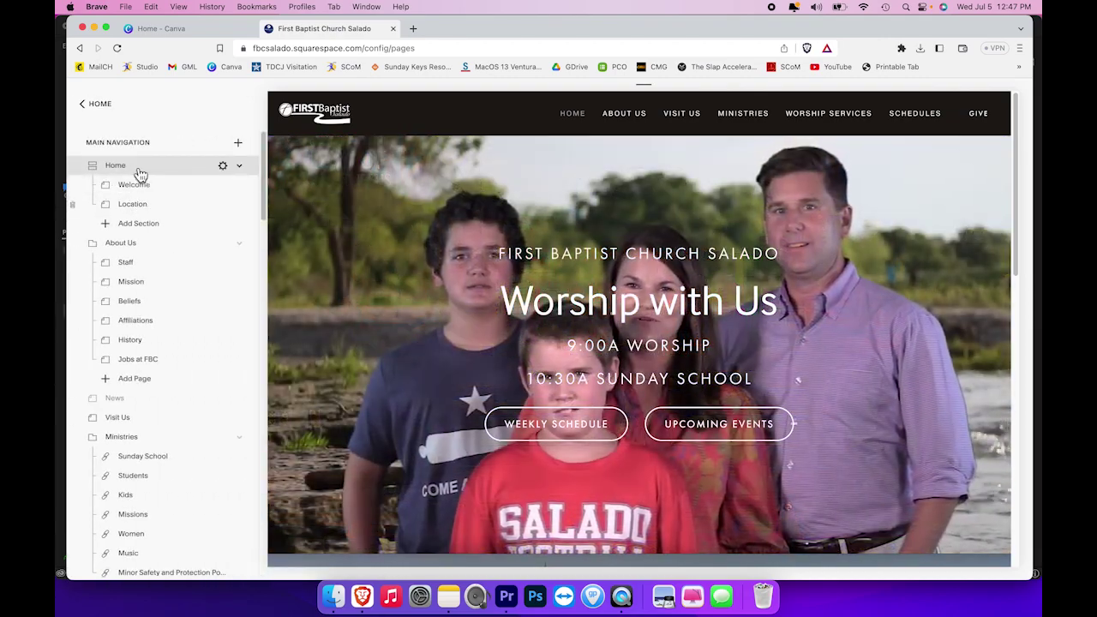
pyautogui.scroll(-5, 155, 295)
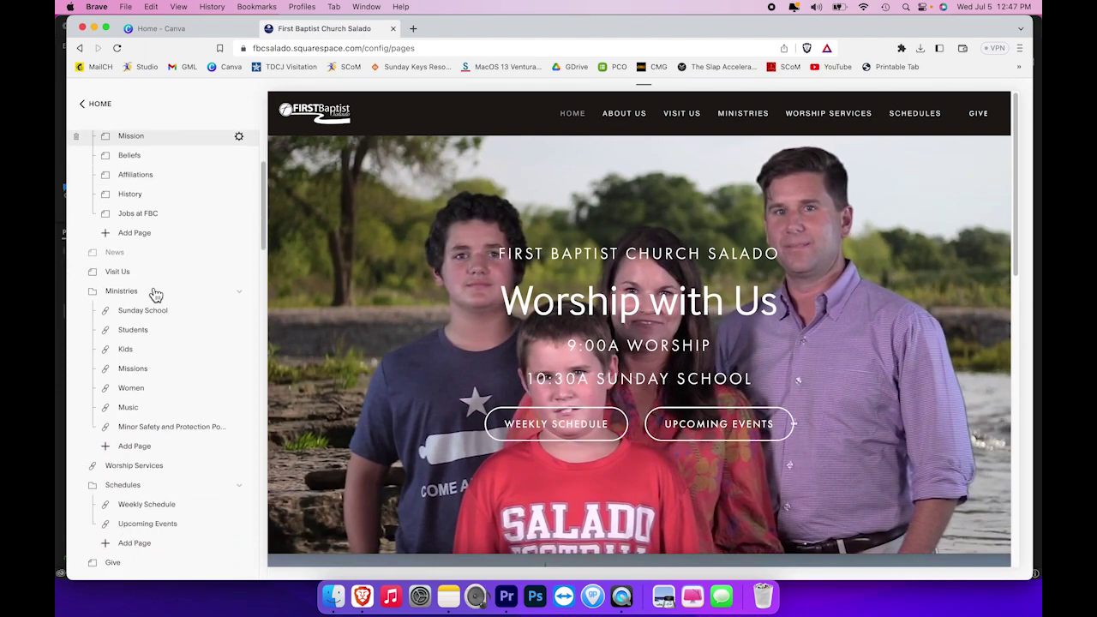
pyautogui.scroll(-5, 156, 295)
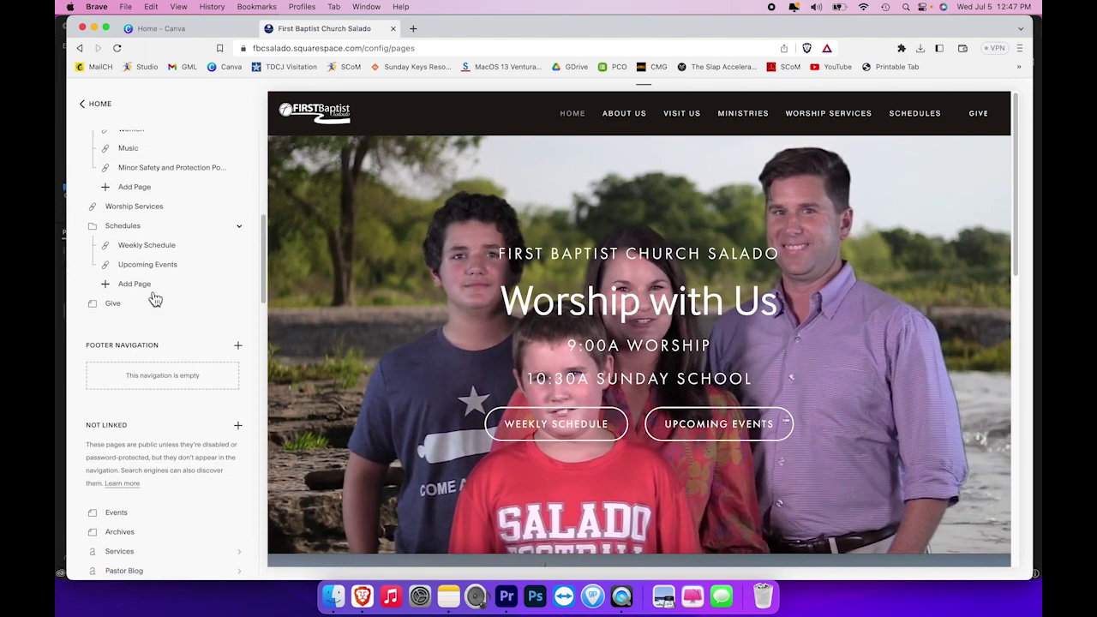
pyautogui.scroll(-1, 154, 298)
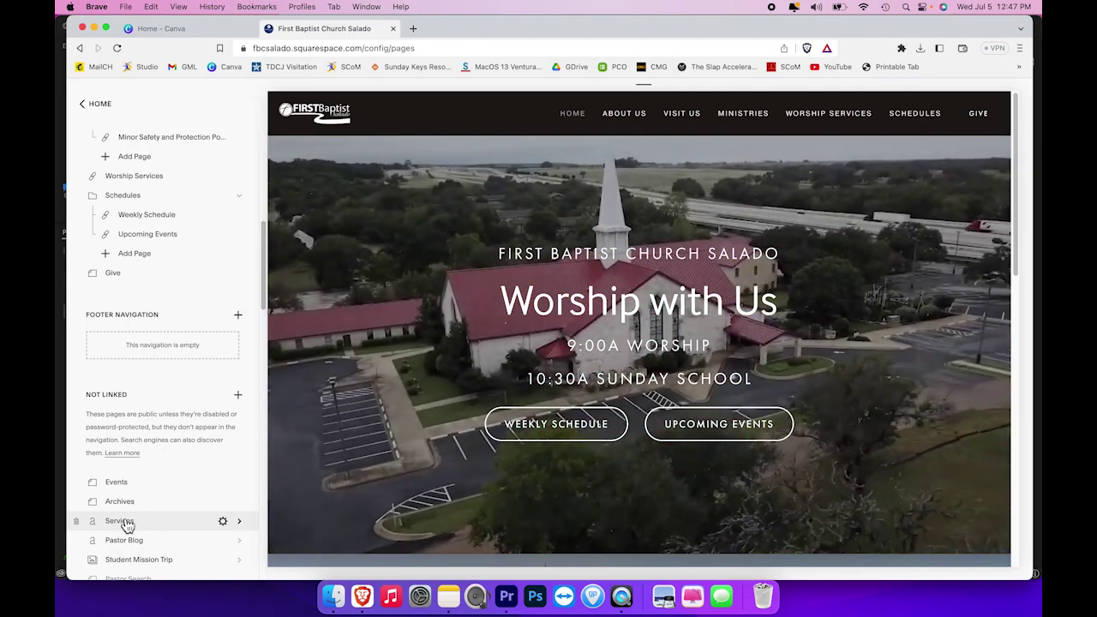
pyautogui.click(127, 524)
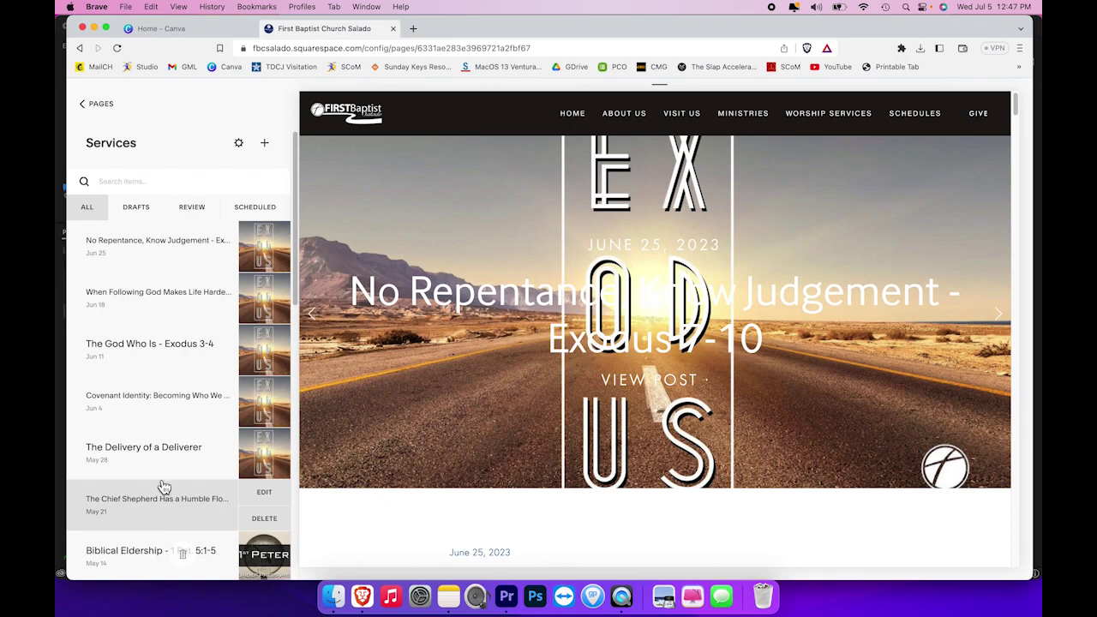
pyautogui.moveTo(214, 240)
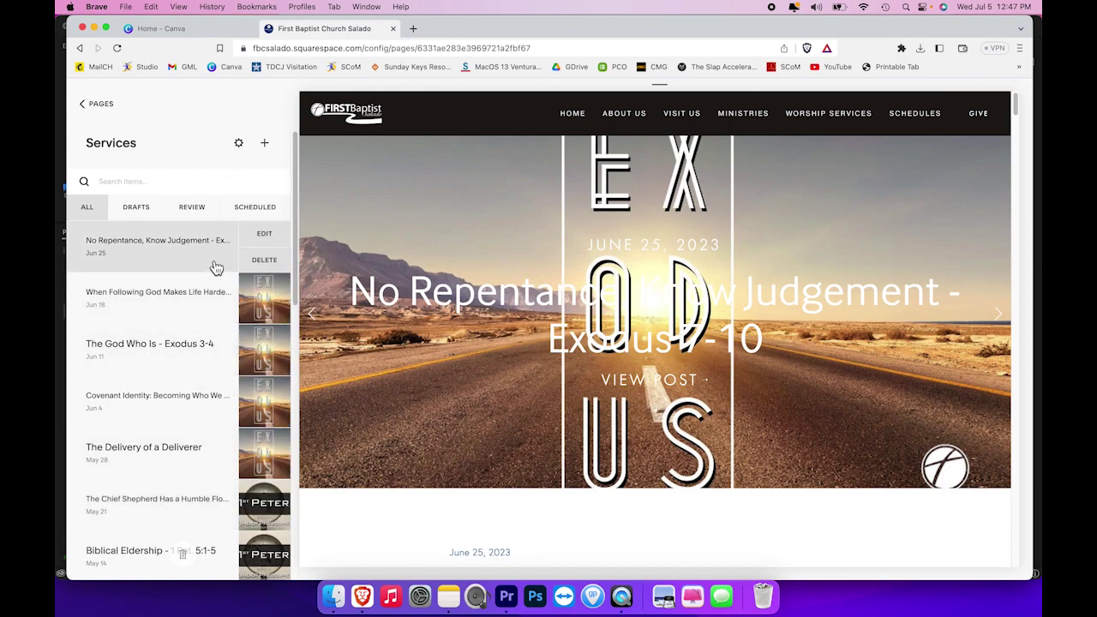
# - Duplicate the June 25 post and paste the new title, stripping the quote marks
pyautogui.click(264, 235)
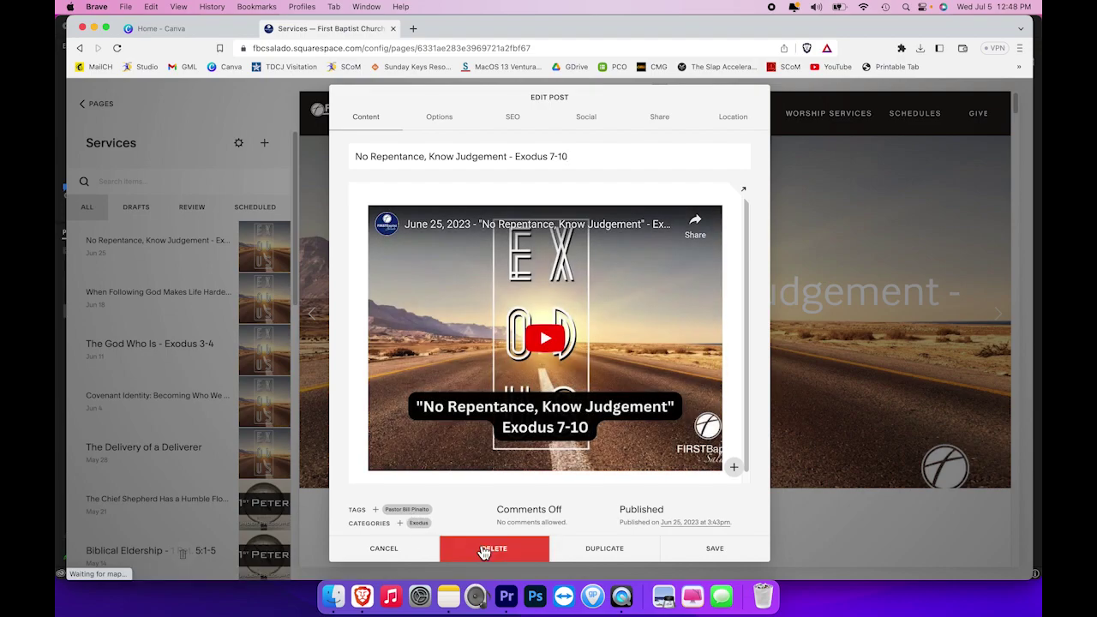
pyautogui.click(614, 557)
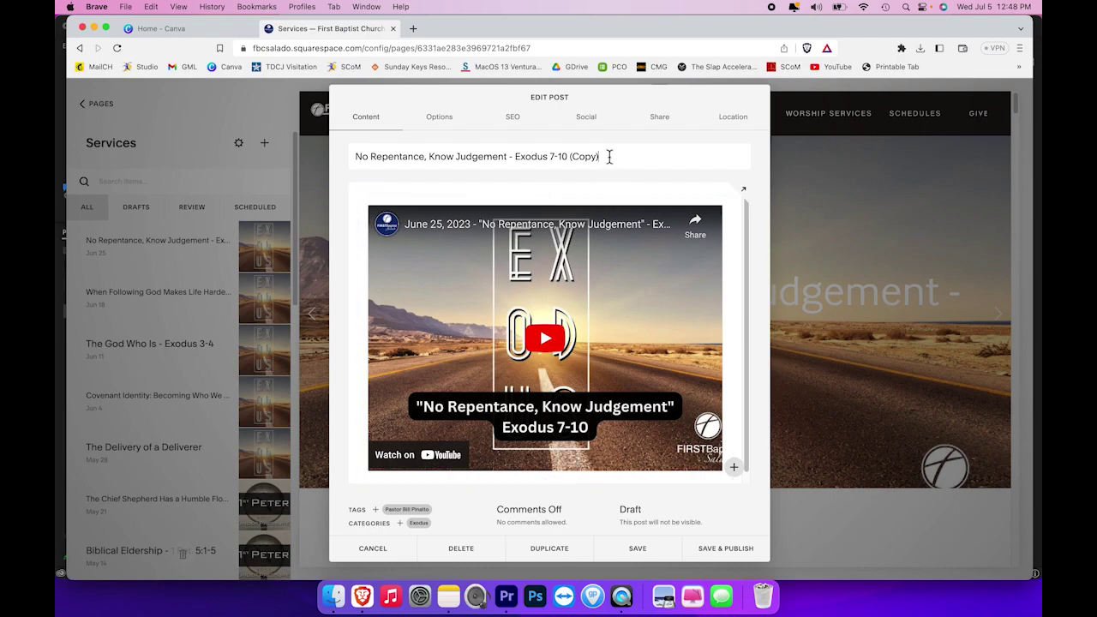
pyautogui.moveTo(609, 157); pyautogui.dragTo(327, 157)
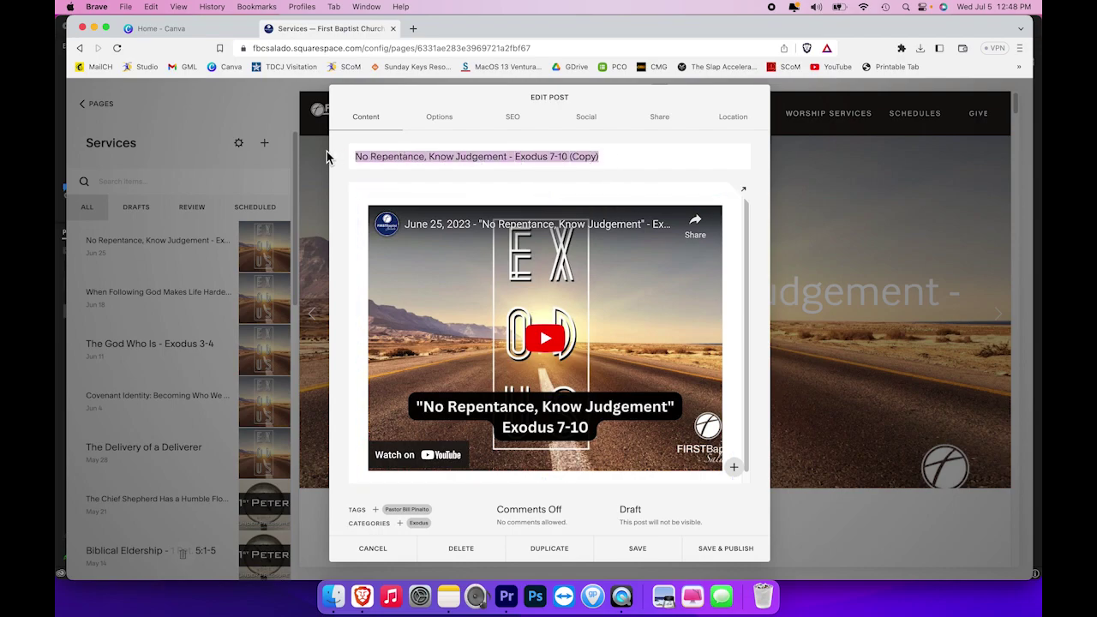
pyautogui.hotkey('ctrl', 'v')
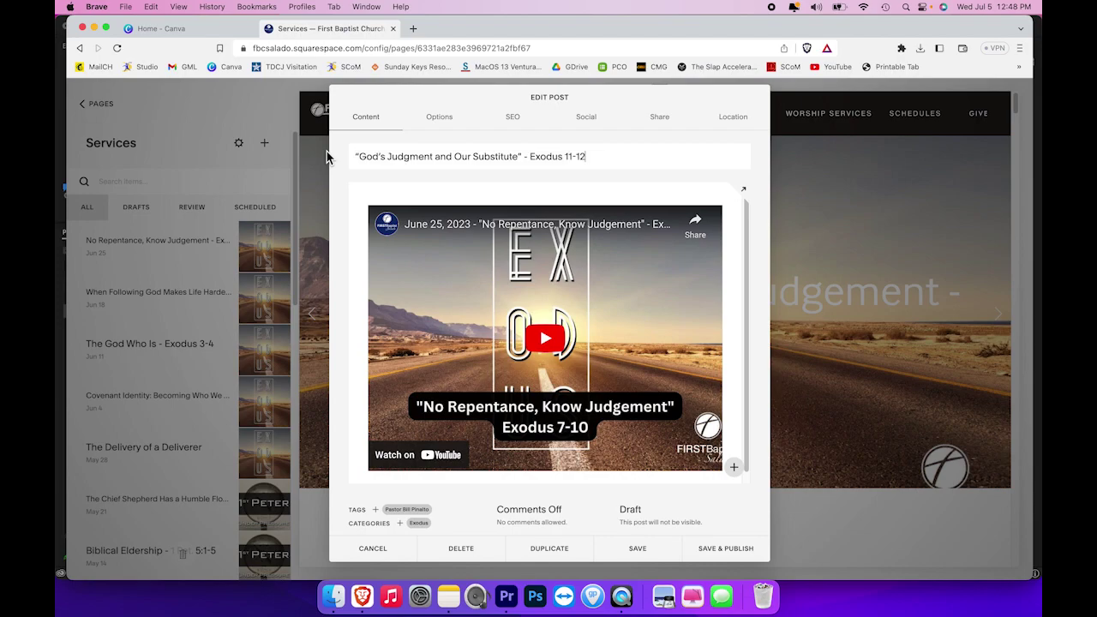
pyautogui.click(521, 156)
pyautogui.press('BackSpace')
pyautogui.click(383, 159)
pyautogui.press('Left')
pyautogui.press('Left')
pyautogui.press('Left')
pyautogui.press('Left')
pyautogui.press('BackSpace')
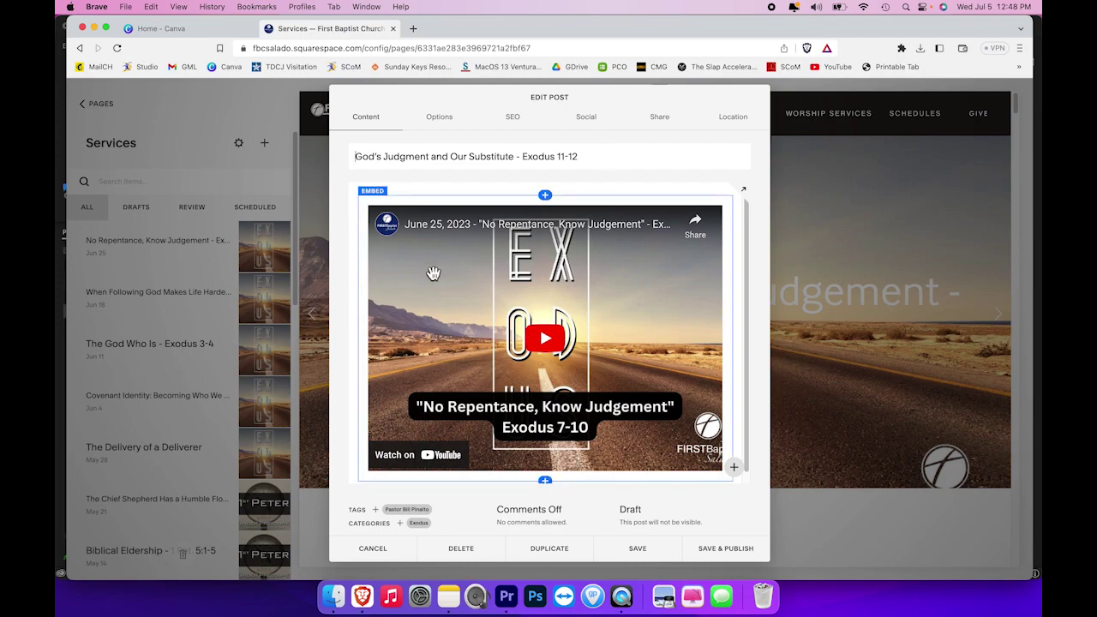
# - Swap the embed block's old YouTube link for the copied July 2 video link
pyautogui.click(410, 225)
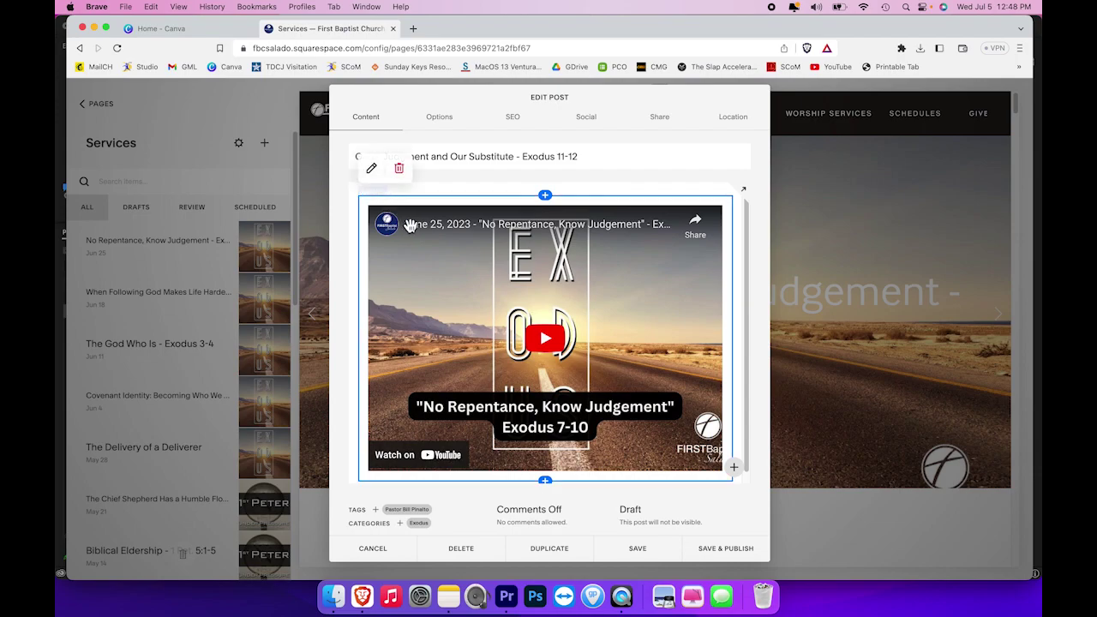
pyautogui.click(371, 172)
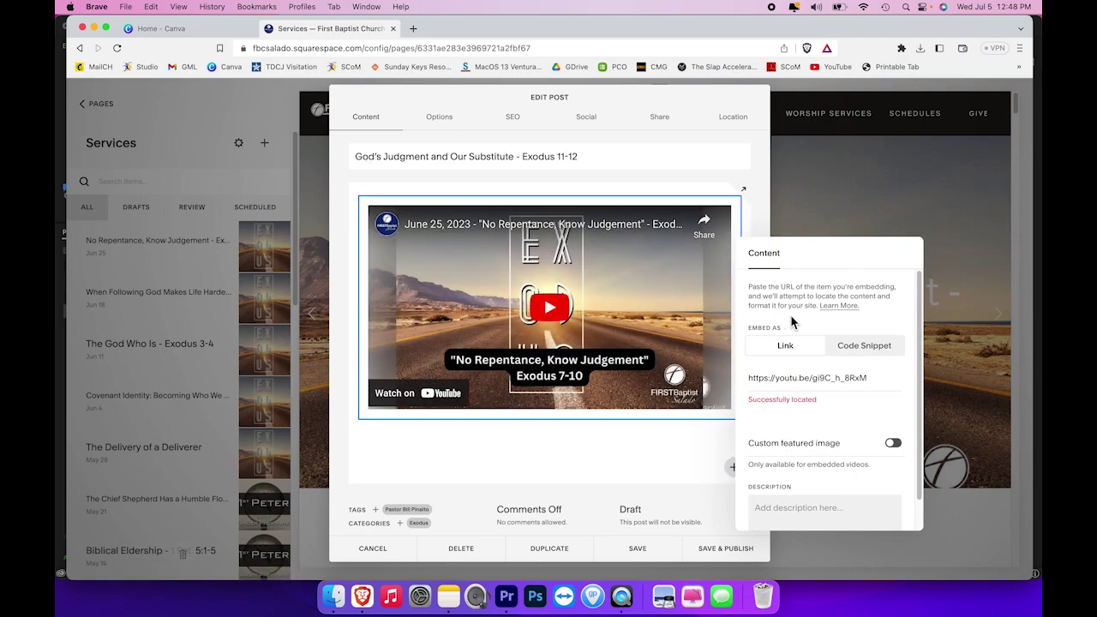
pyautogui.moveTo(870, 374); pyautogui.dragTo(748, 383)
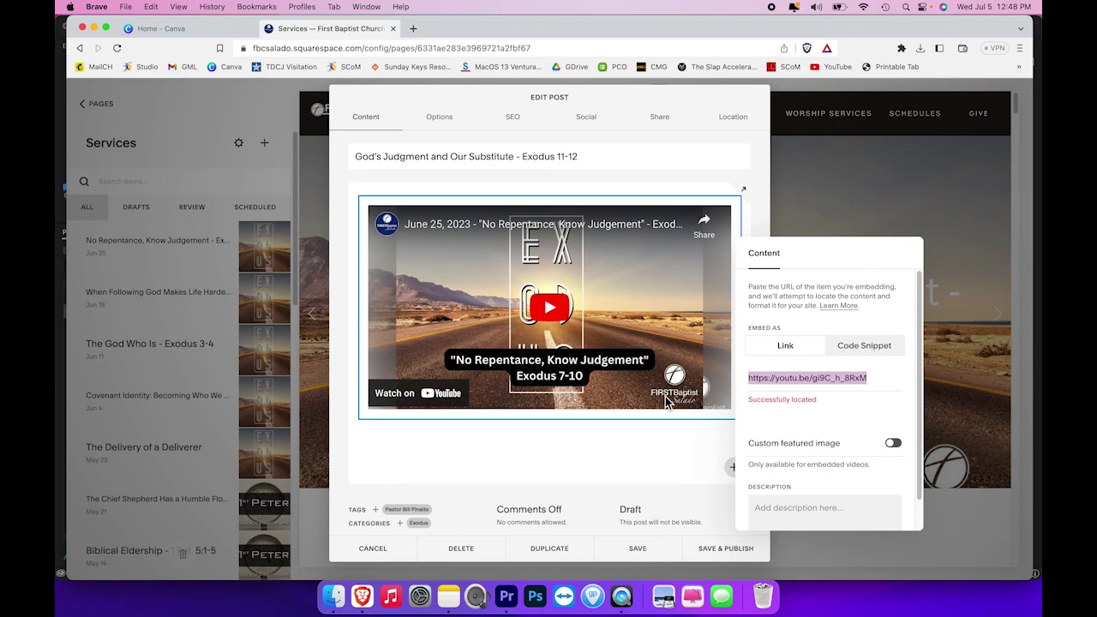
pyautogui.press('super+v')
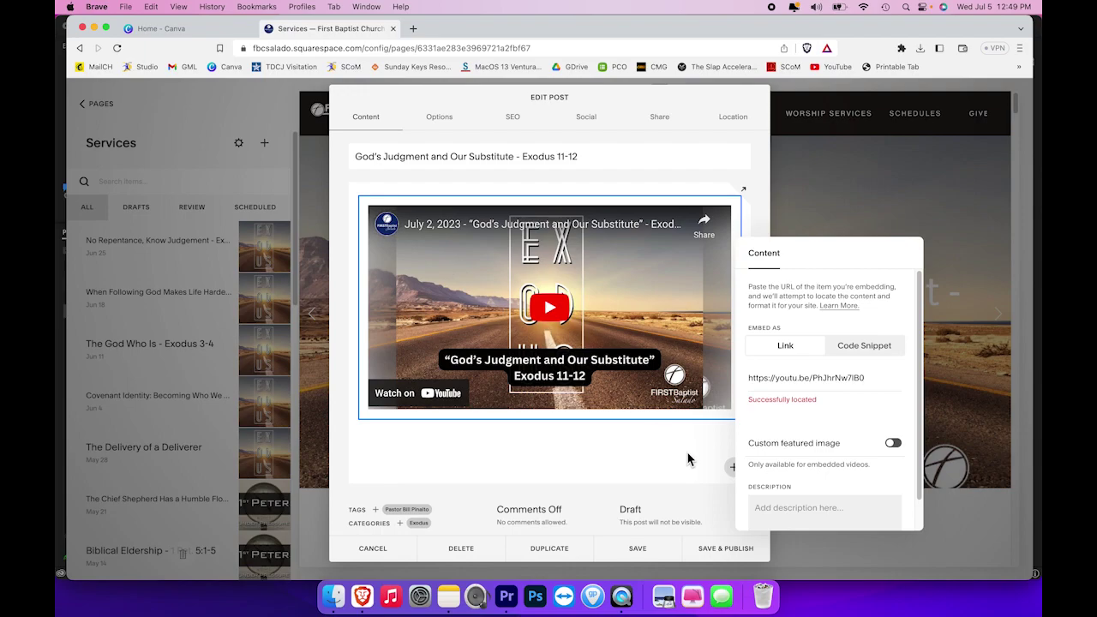
# - Save and publish the new sermon post, then reopen it for editing
pyautogui.click(736, 553)
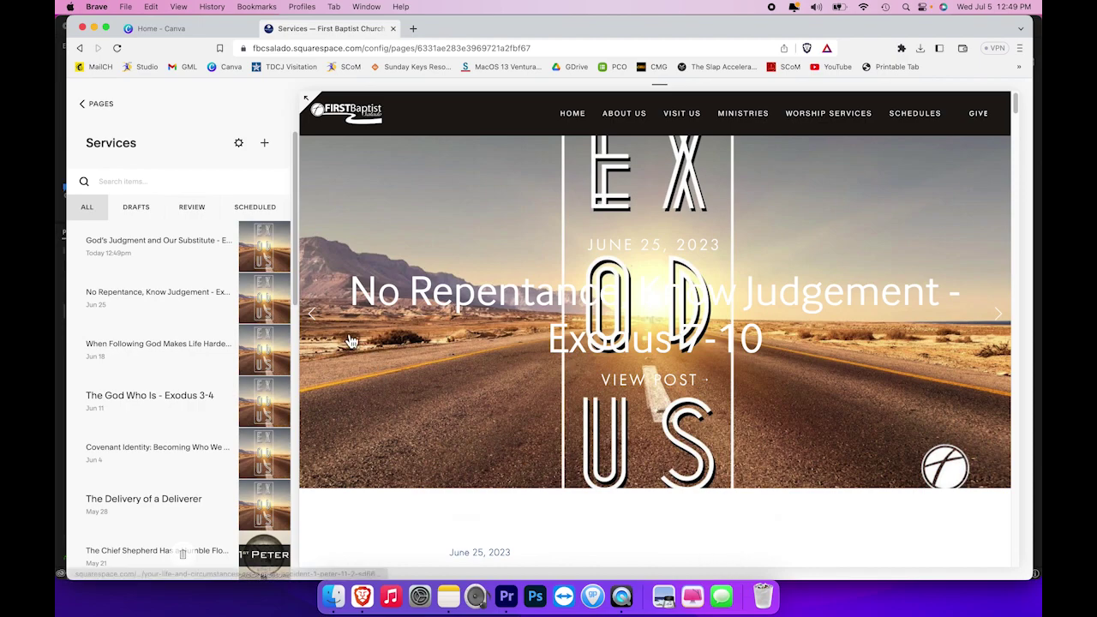
pyautogui.moveTo(133, 255)
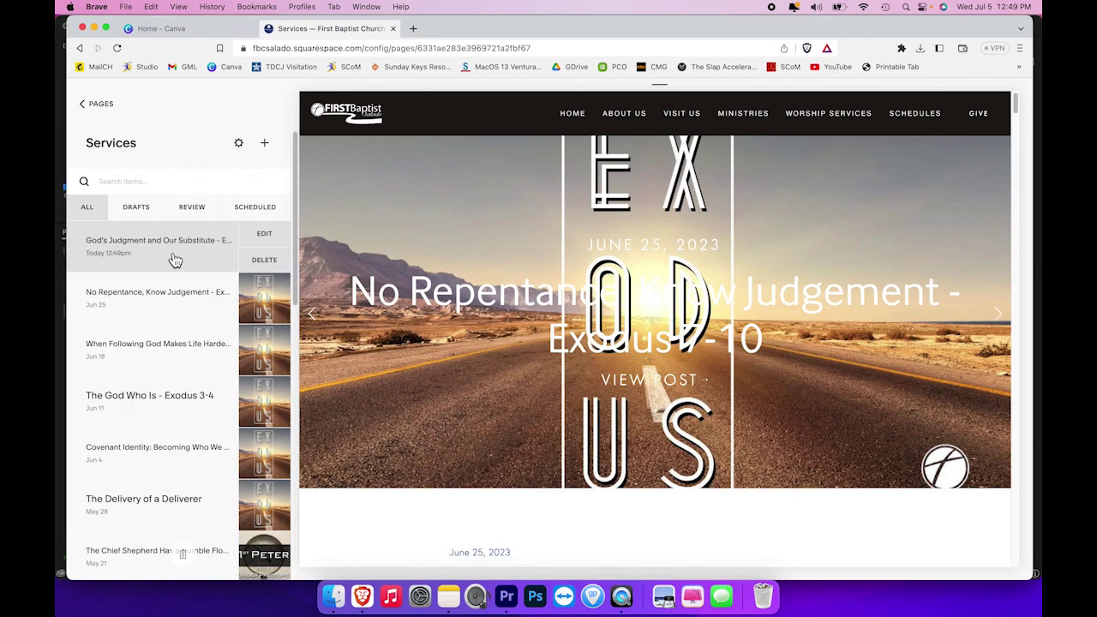
pyautogui.click(265, 233)
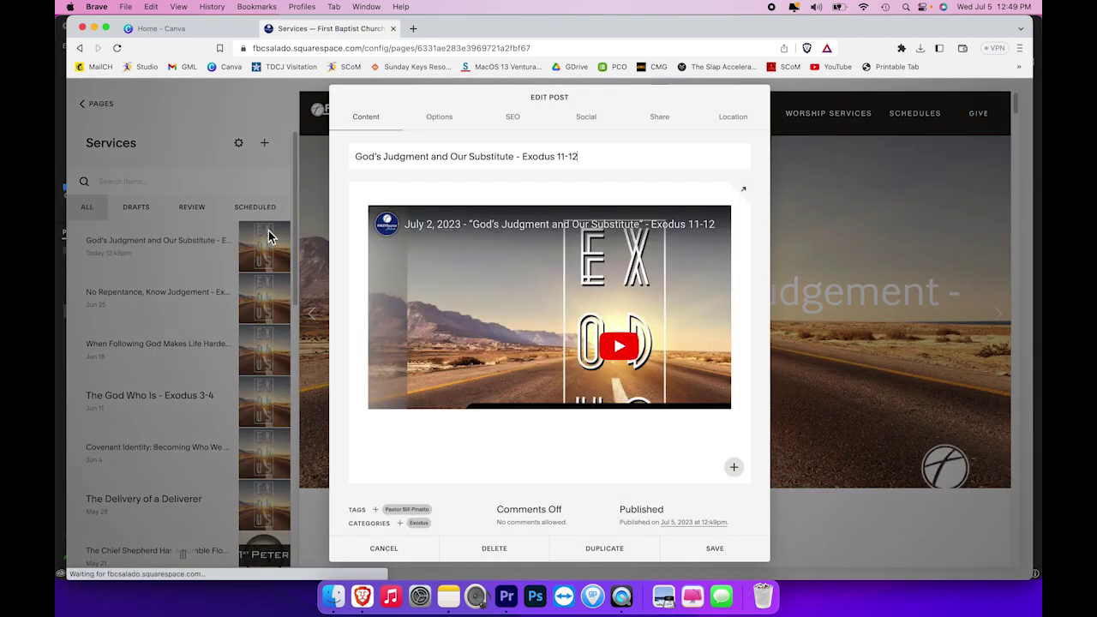
# - Change the post's publish date to July 2, 2023 and save it
pyautogui.click(694, 524)
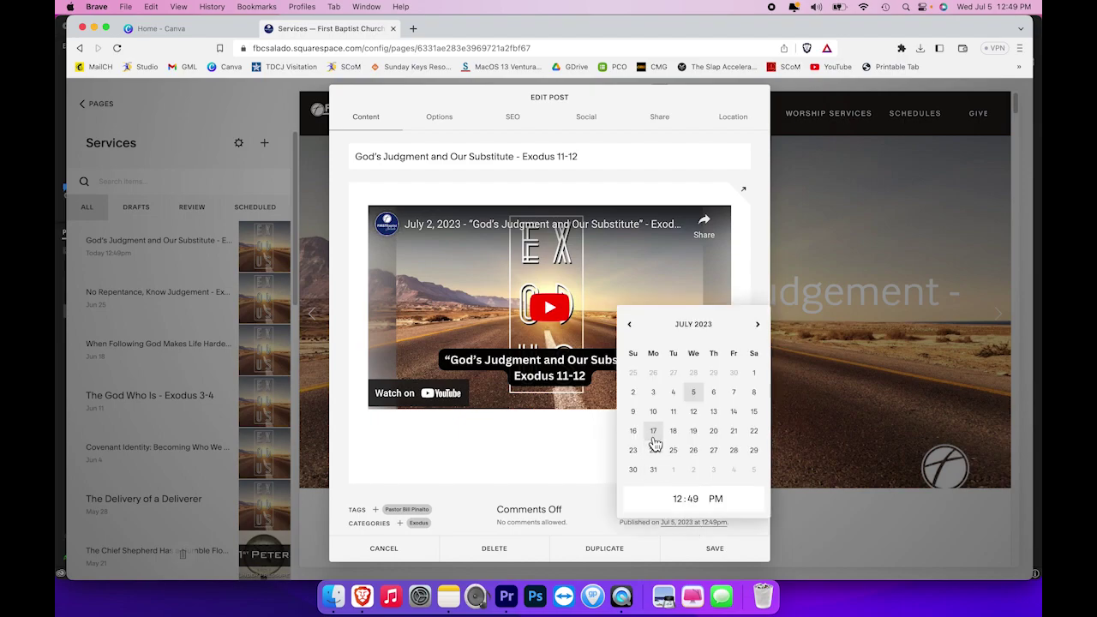
pyautogui.click(632, 400)
pyautogui.click(714, 549)
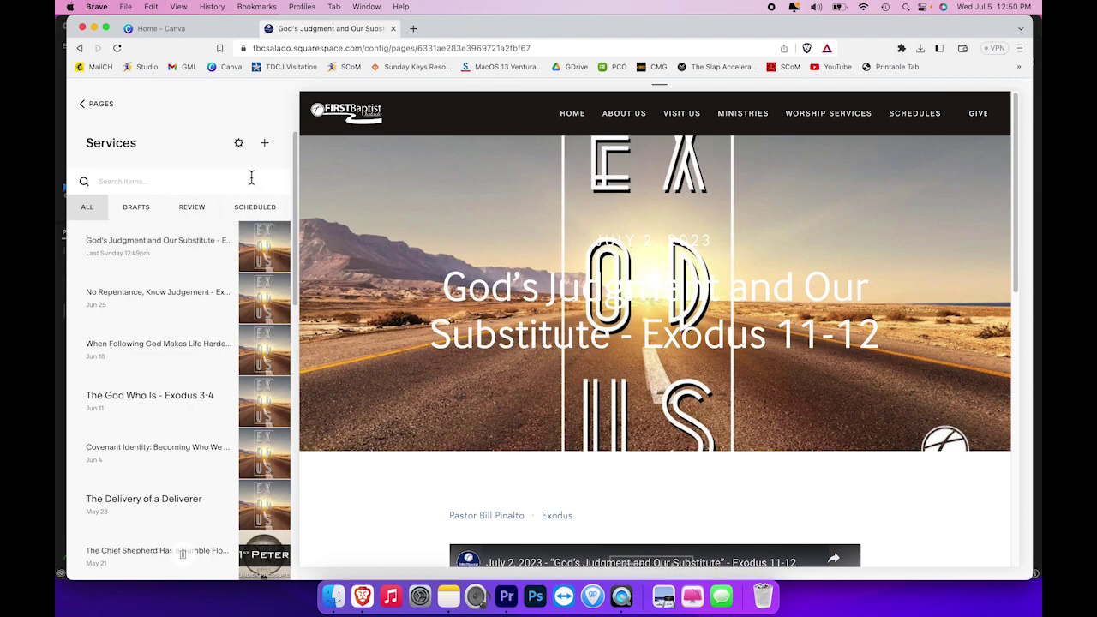
# - Leave the site editor and load fbcsalado.org's public Worship Services page
pyautogui.click(393, 29)
pyautogui.press('super+t')
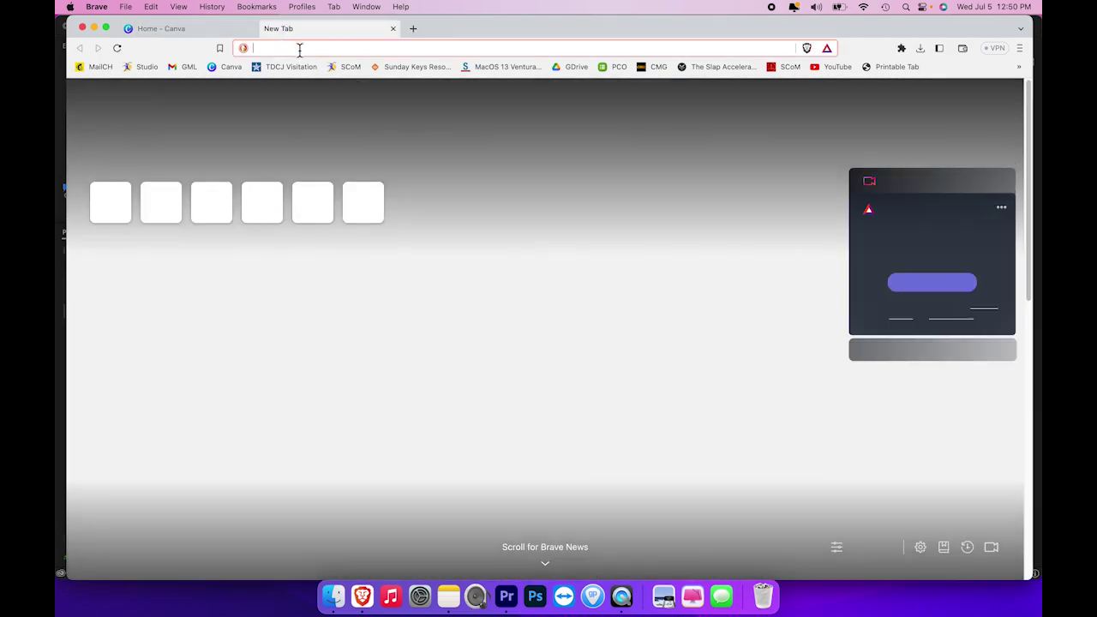
pyautogui.write('fbcsalado.org')
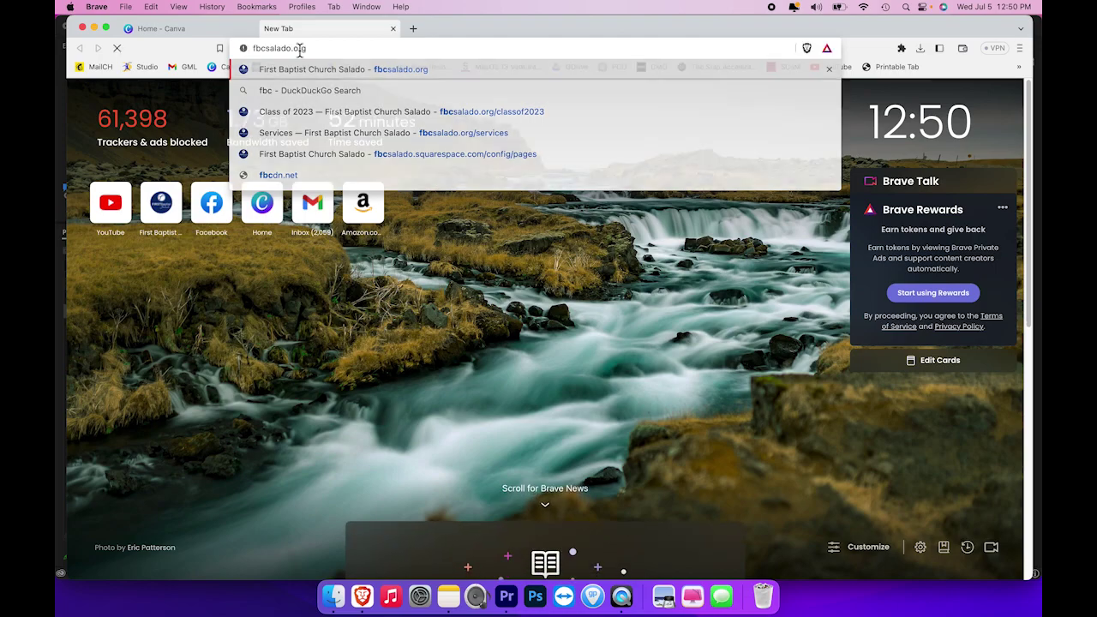
pyautogui.press('Return')
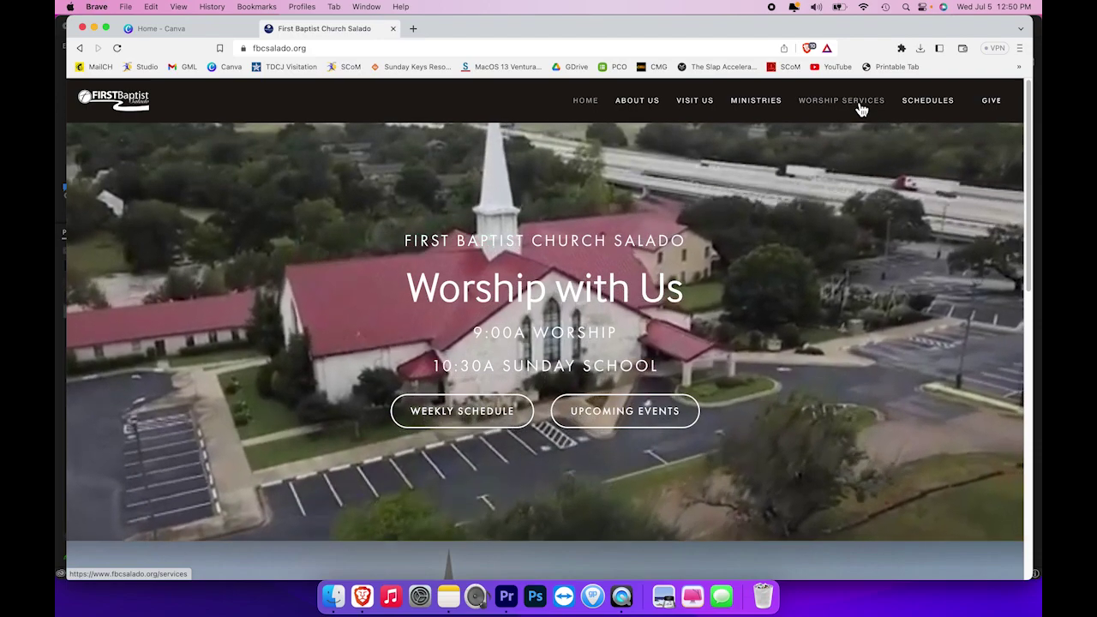
pyautogui.click(861, 108)
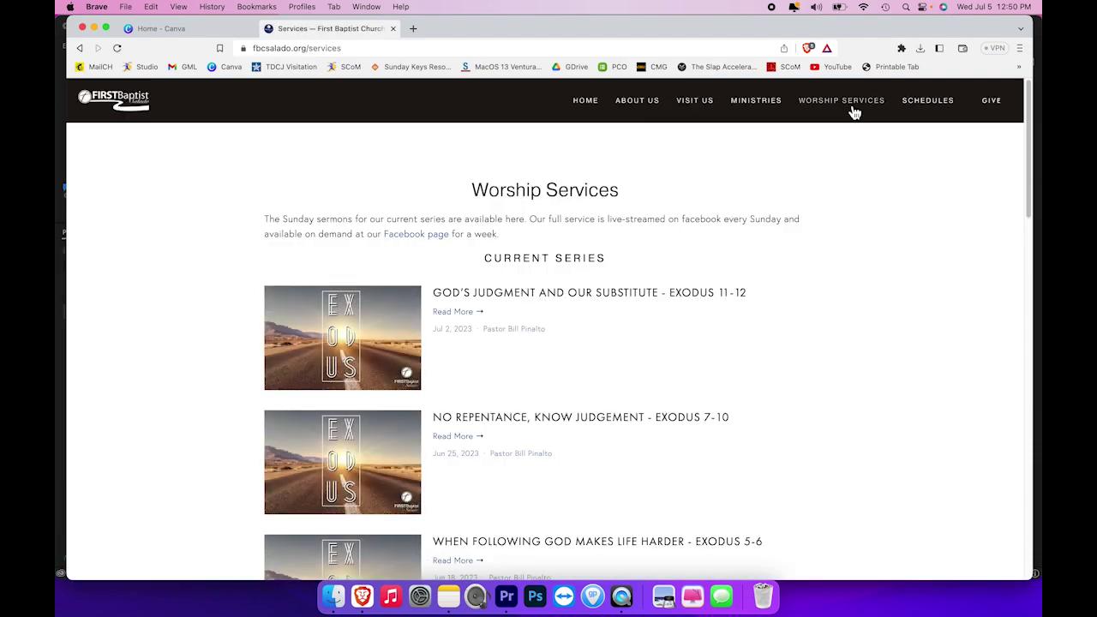